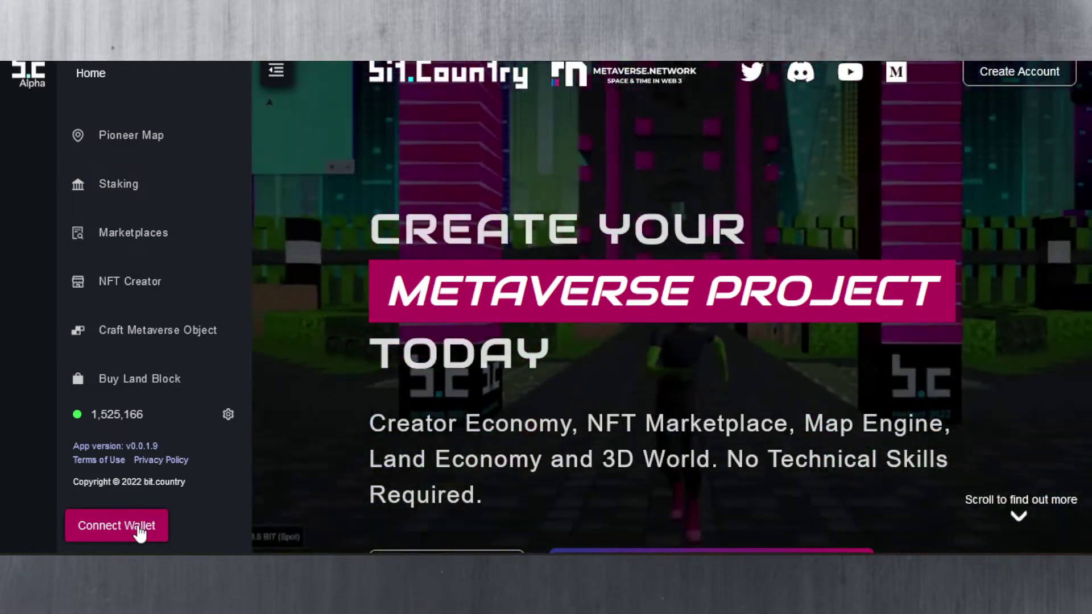
Connect the wallet to Bit.Country, accepting the terms and choosing the TEST_STATEMINE (POLKADOT-JS) account.
{"action": "left_click", "coordinate": [139, 529]}
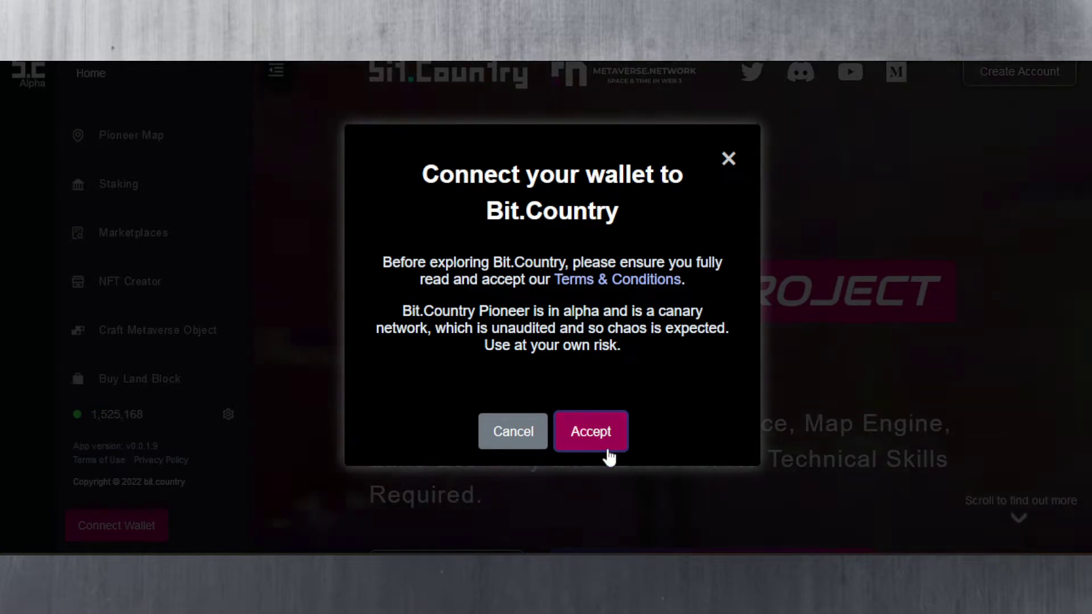
{"action": "left_click", "coordinate": [608, 444]}
{"action": "mouse_move", "coordinate": [497, 217]}
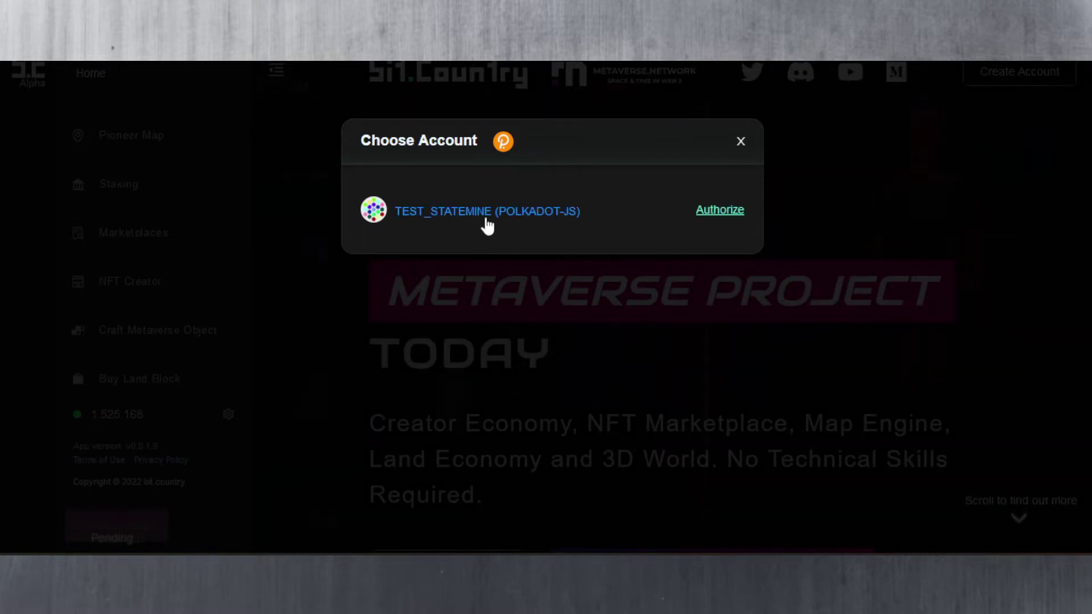
{"action": "left_click", "coordinate": [485, 212]}
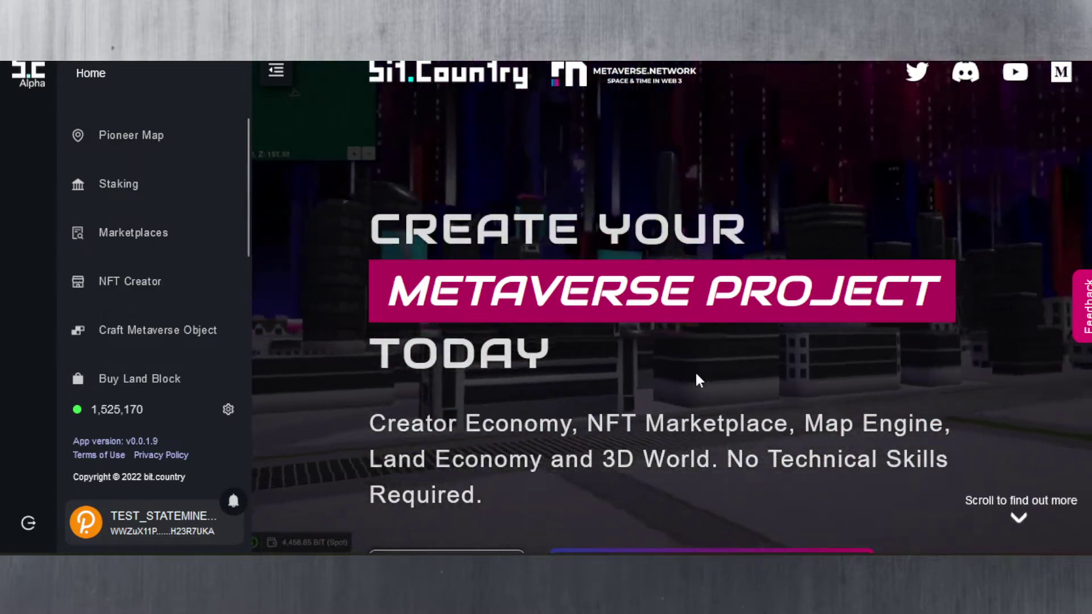
Open the Pioneer Map, dismiss its tutorial video and check the auction details of spot (0, 0).
{"action": "scroll", "coordinate": [731, 401], "scroll_direction": "down", "scroll_amount": 1}
{"action": "scroll", "coordinate": [736, 405], "scroll_direction": "up", "scroll_amount": 1}
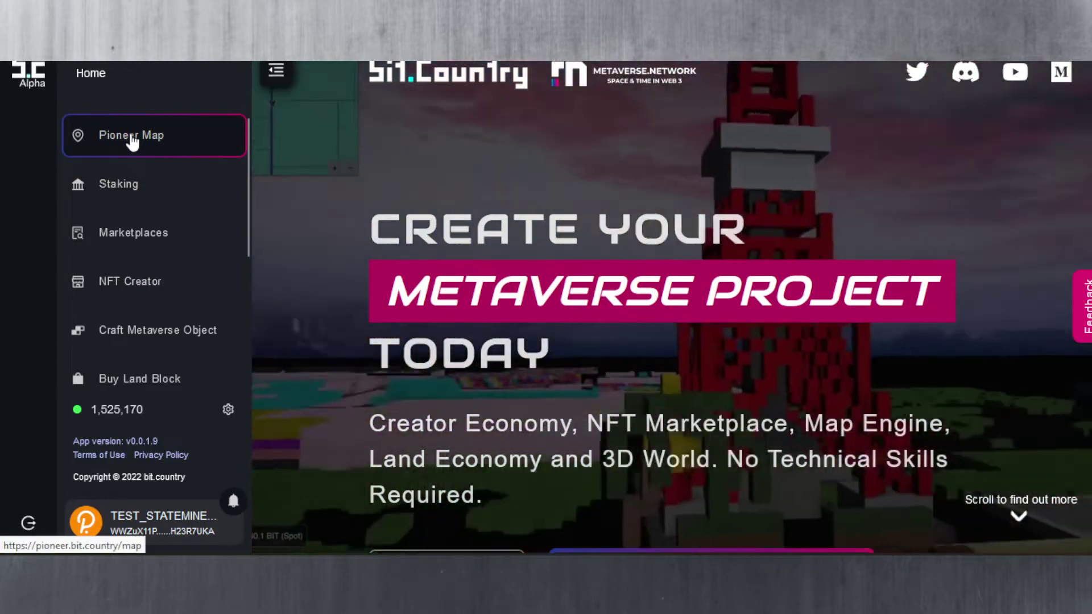
{"action": "left_click", "coordinate": [133, 139]}
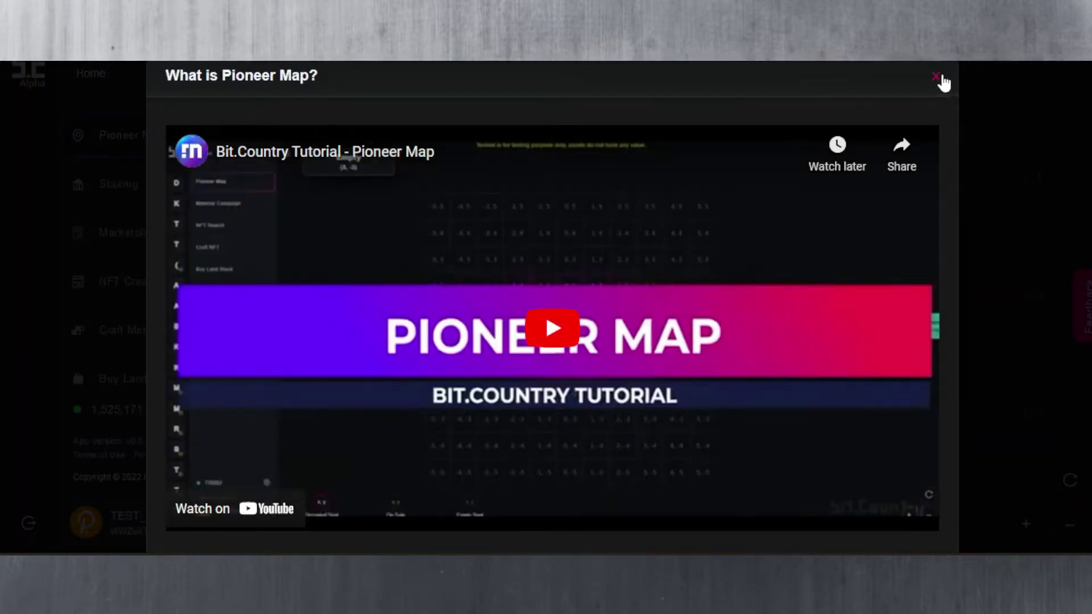
{"action": "left_click", "coordinate": [937, 77]}
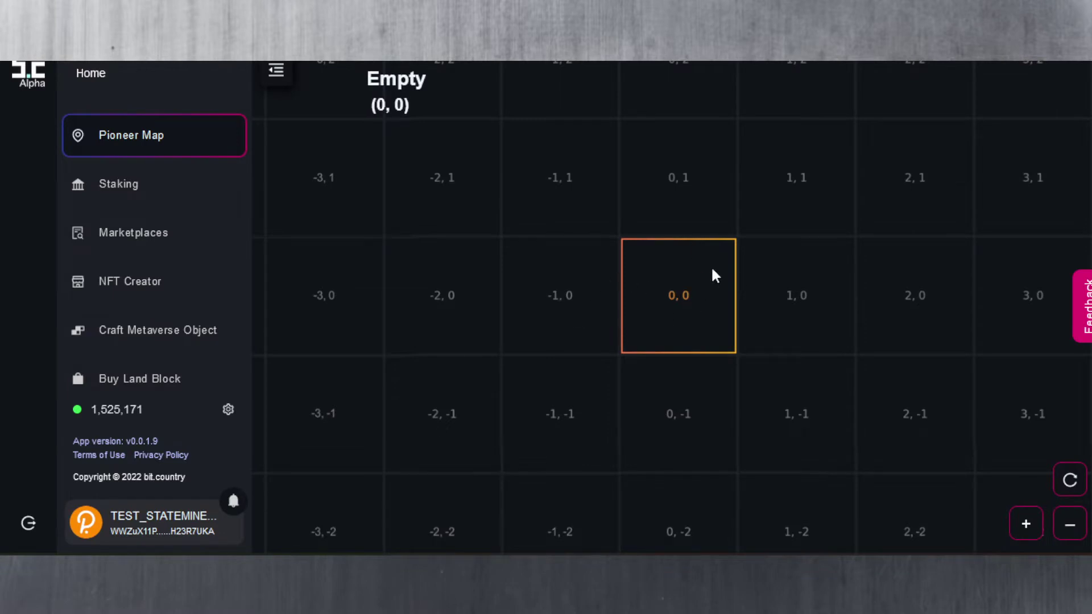
{"action": "scroll", "coordinate": [712, 265], "scroll_direction": "down", "scroll_amount": 3}
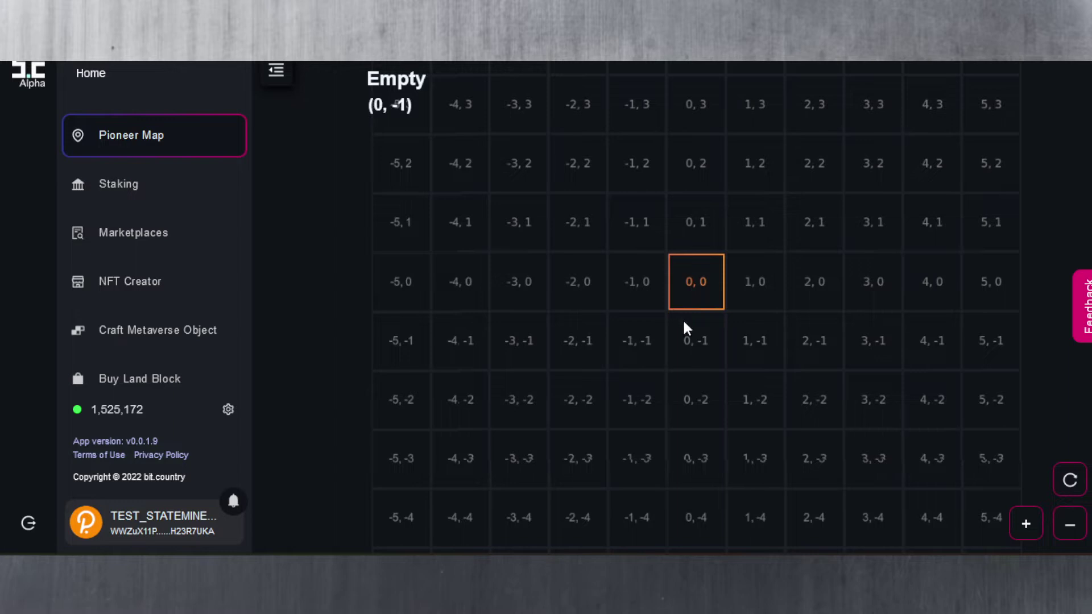
{"action": "left_click", "coordinate": [697, 292]}
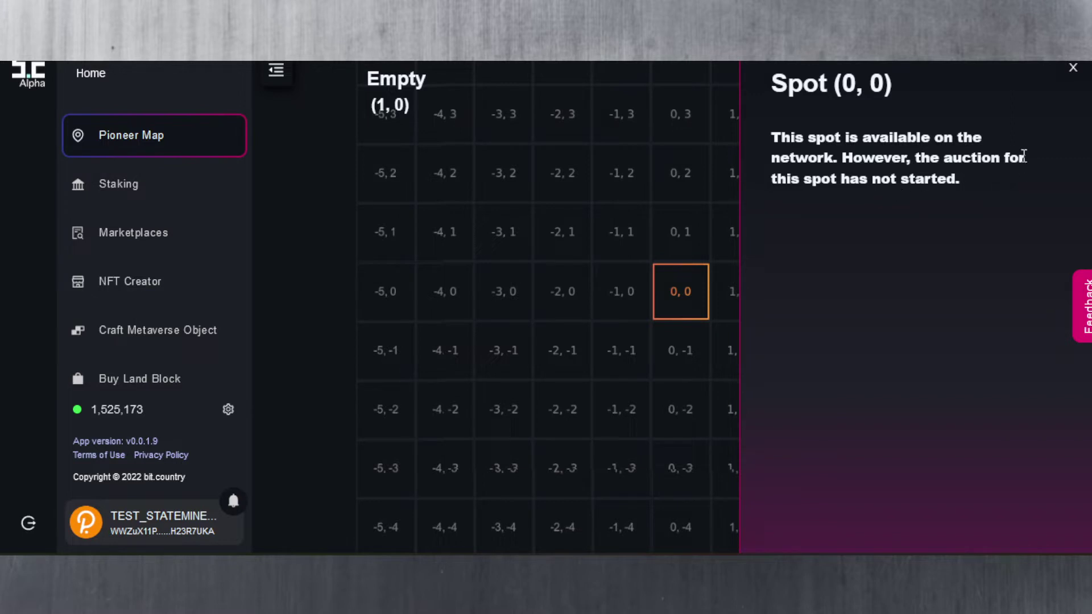
{"action": "left_click", "coordinate": [1073, 68]}
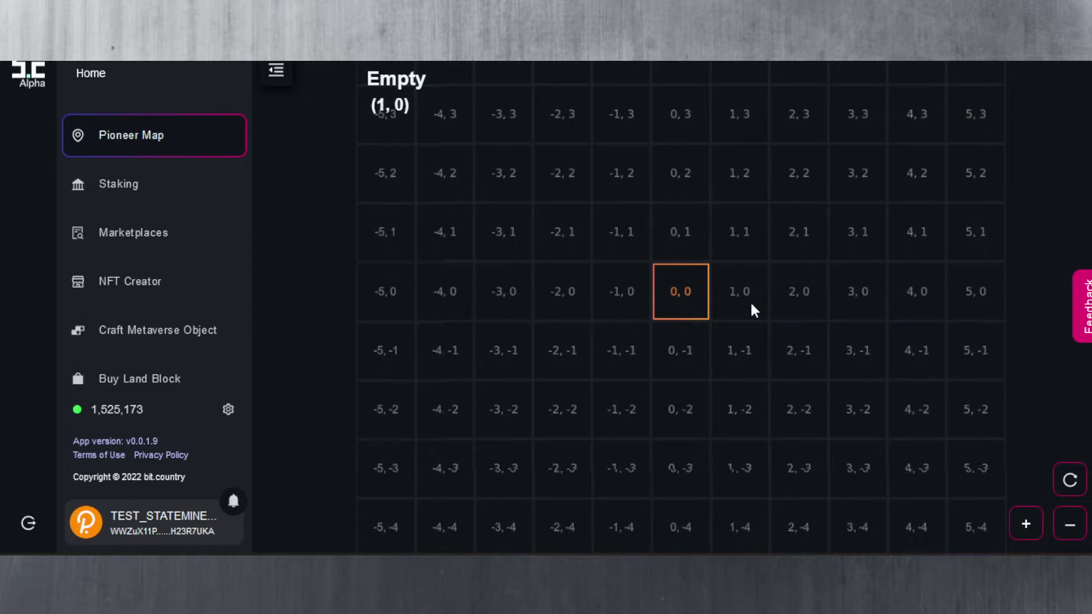
Open the Staking page, dismiss its tutorial video and examine the BIT reward round and staking options.
{"action": "left_click", "coordinate": [170, 198]}
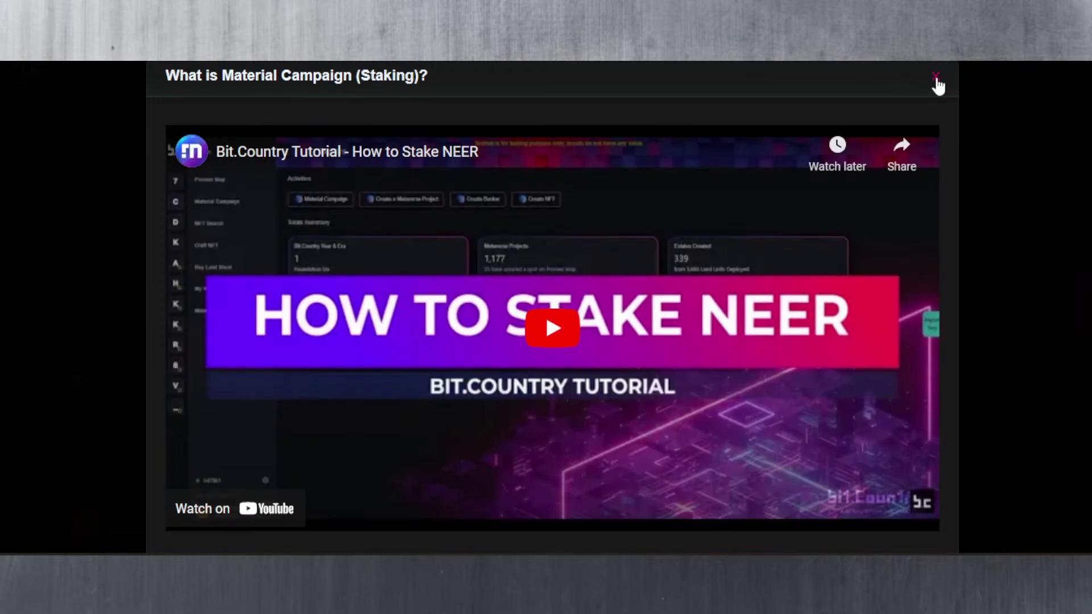
{"action": "left_click", "coordinate": [936, 78]}
{"action": "left_click", "coordinate": [936, 77]}
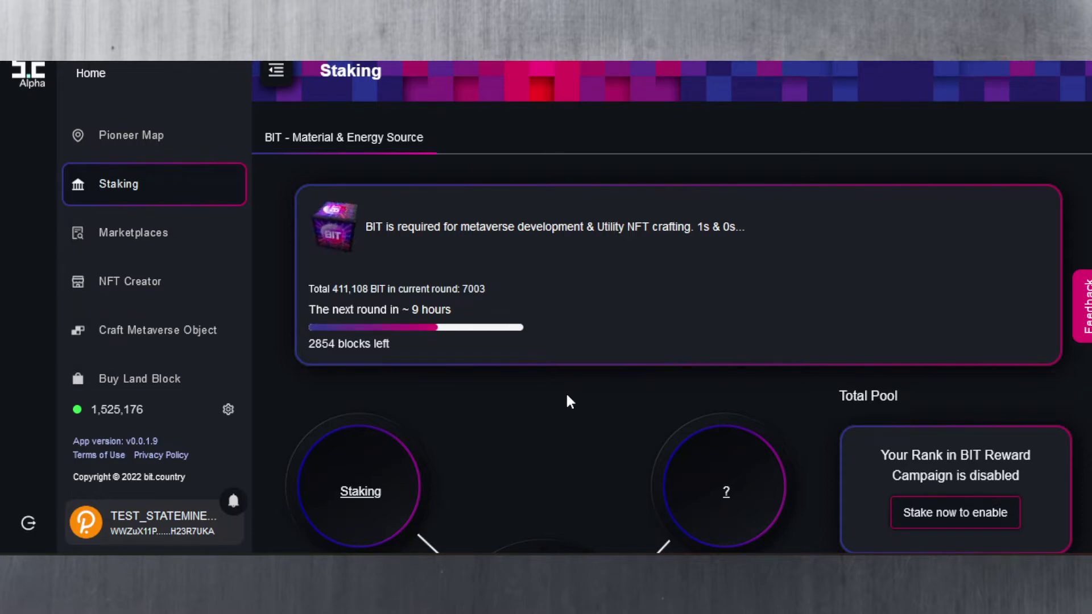
{"action": "scroll", "coordinate": [620, 377], "scroll_direction": "down", "scroll_amount": 1}
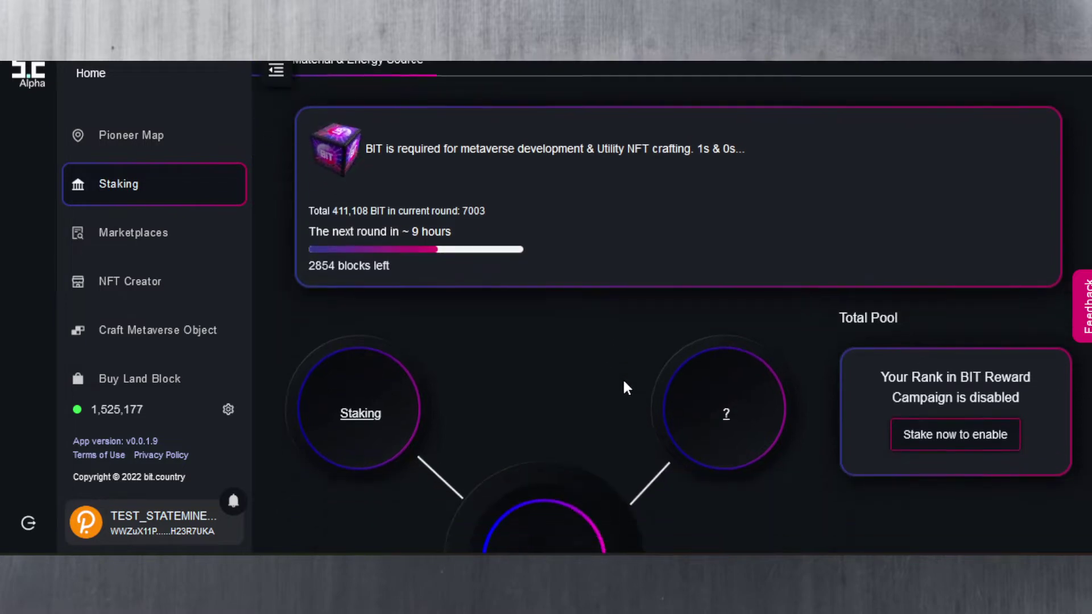
{"action": "scroll", "coordinate": [629, 364], "scroll_direction": "down", "scroll_amount": 1}
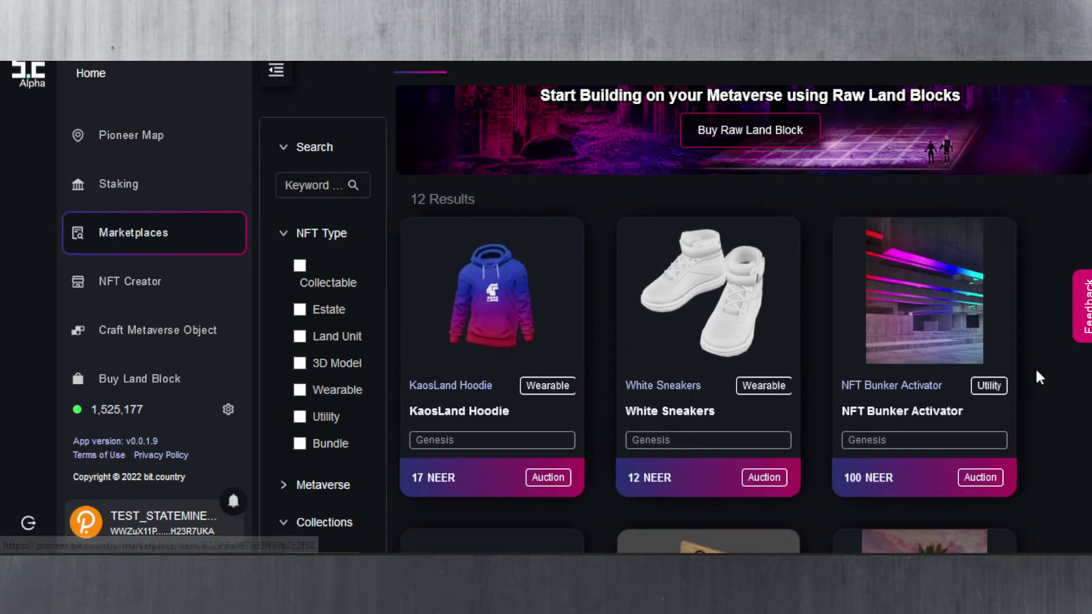
Browse the marketplace's NFT listings to the end and examine the NFT type and collection filters.
{"action": "scroll", "coordinate": [1035, 367], "scroll_direction": "down", "scroll_amount": 1}
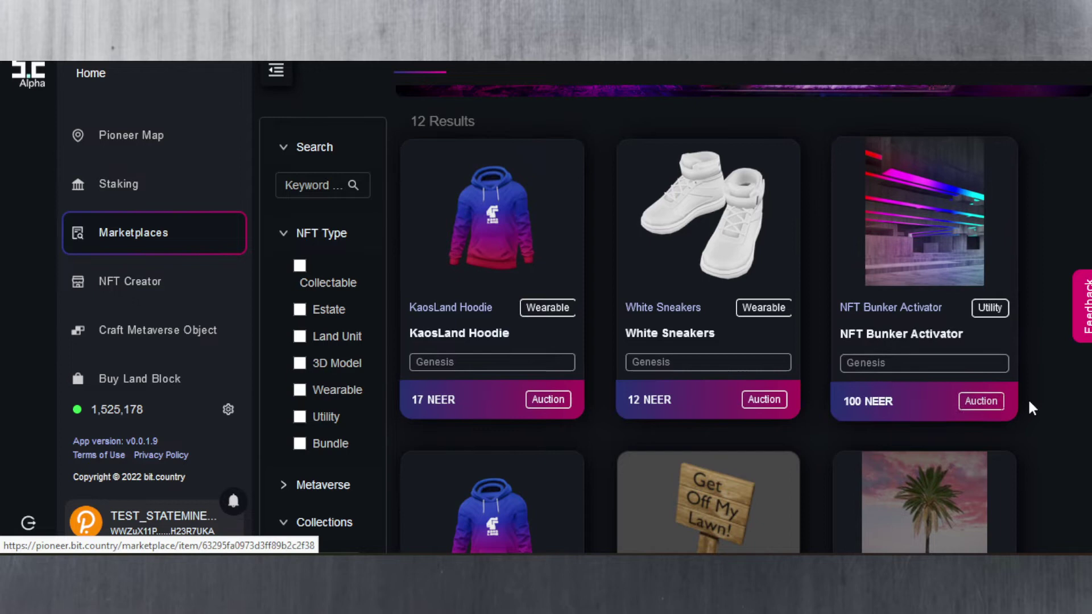
{"action": "scroll", "coordinate": [1037, 394], "scroll_direction": "down", "scroll_amount": 2}
{"action": "scroll", "coordinate": [1038, 397], "scroll_direction": "down", "scroll_amount": 6}
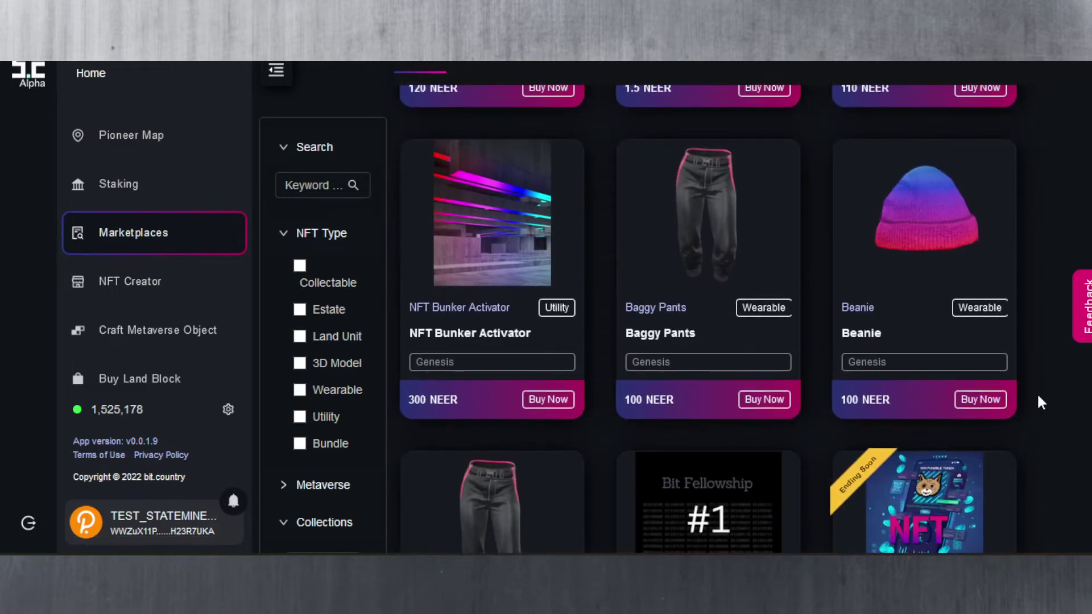
{"action": "scroll", "coordinate": [734, 250], "scroll_direction": "down", "scroll_amount": 2}
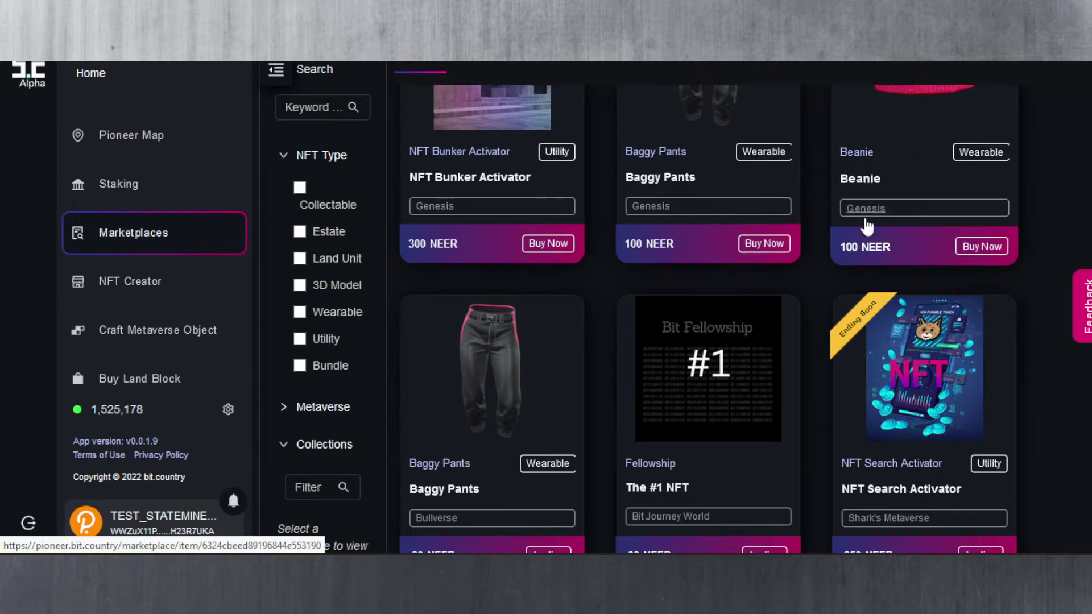
{"action": "scroll", "coordinate": [632, 327], "scroll_direction": "down", "scroll_amount": 1}
{"action": "scroll", "coordinate": [722, 344], "scroll_direction": "up", "scroll_amount": 1}
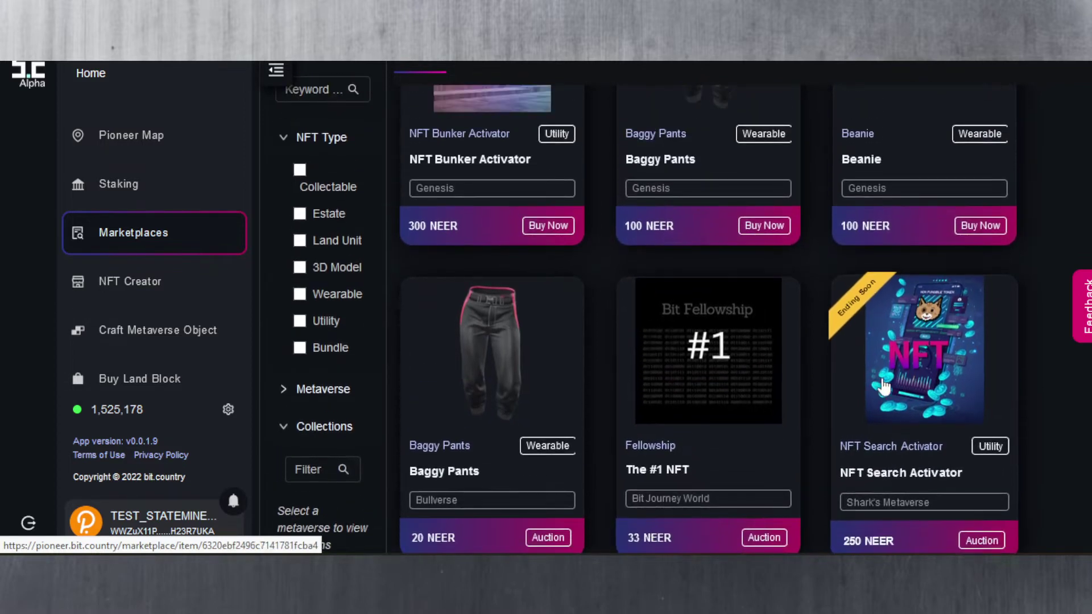
{"action": "scroll", "coordinate": [848, 349], "scroll_direction": "down", "scroll_amount": 1}
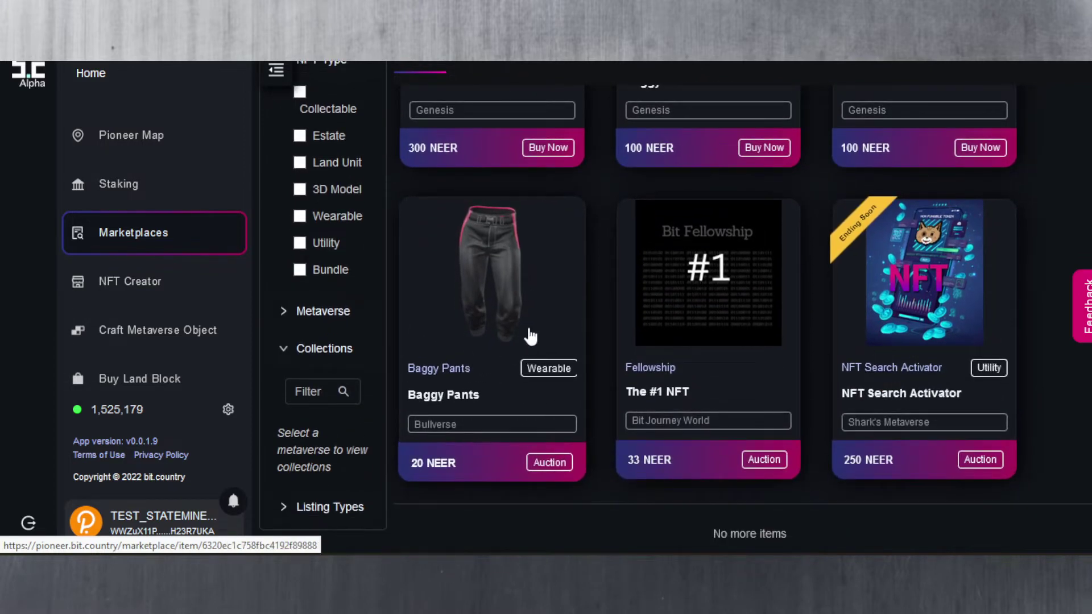
{"action": "scroll", "coordinate": [531, 339], "scroll_direction": "up", "scroll_amount": 2}
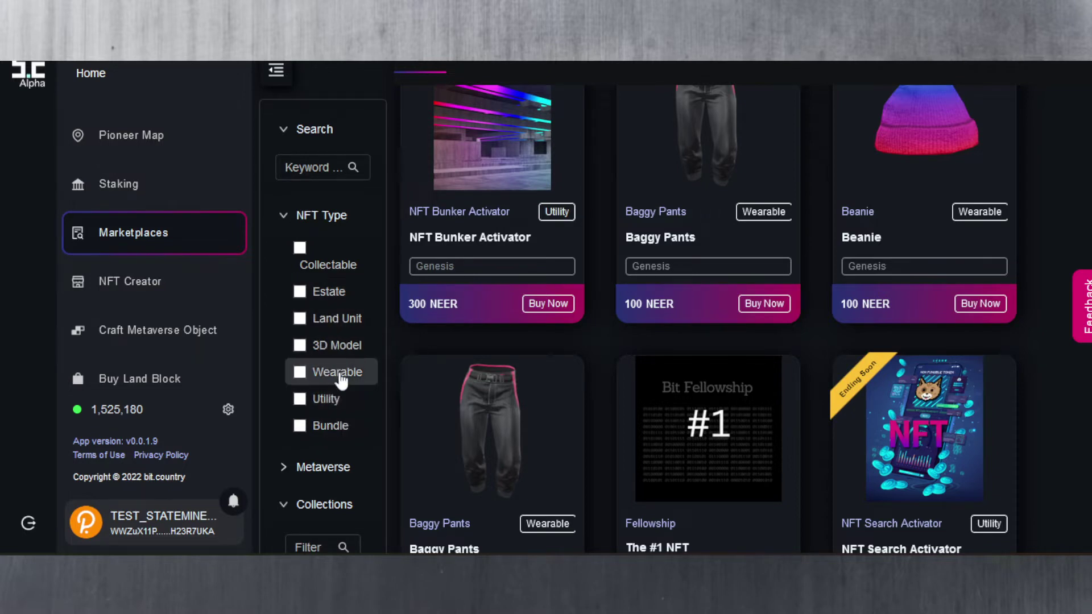
{"action": "scroll", "coordinate": [333, 448], "scroll_direction": "down", "scroll_amount": 3}
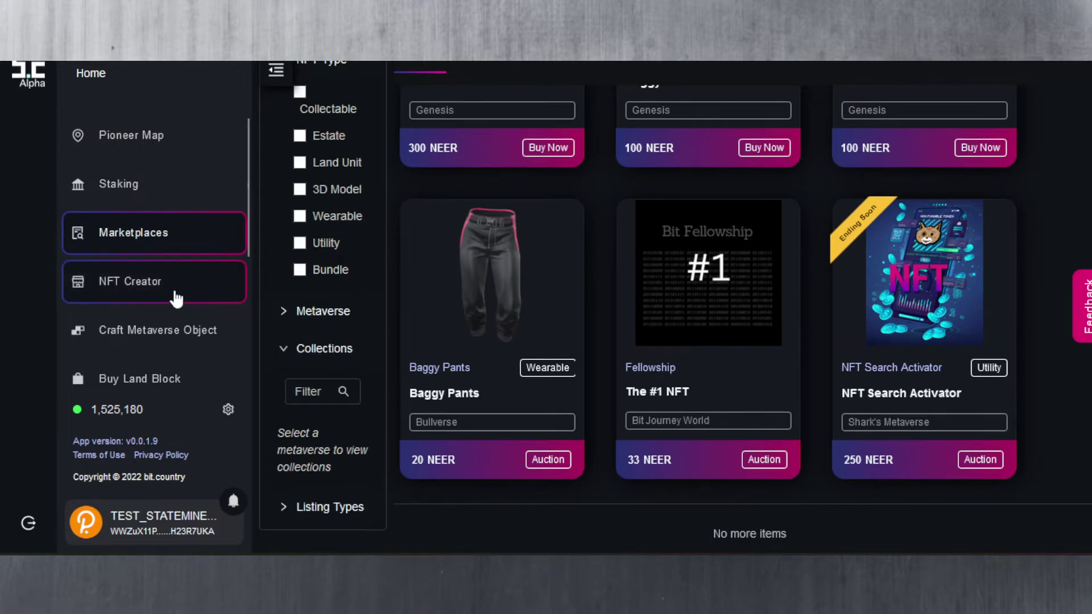
Start a new collection in NFT Creator and dismiss the tutorial video covering the form.
{"action": "left_click", "coordinate": [156, 289]}
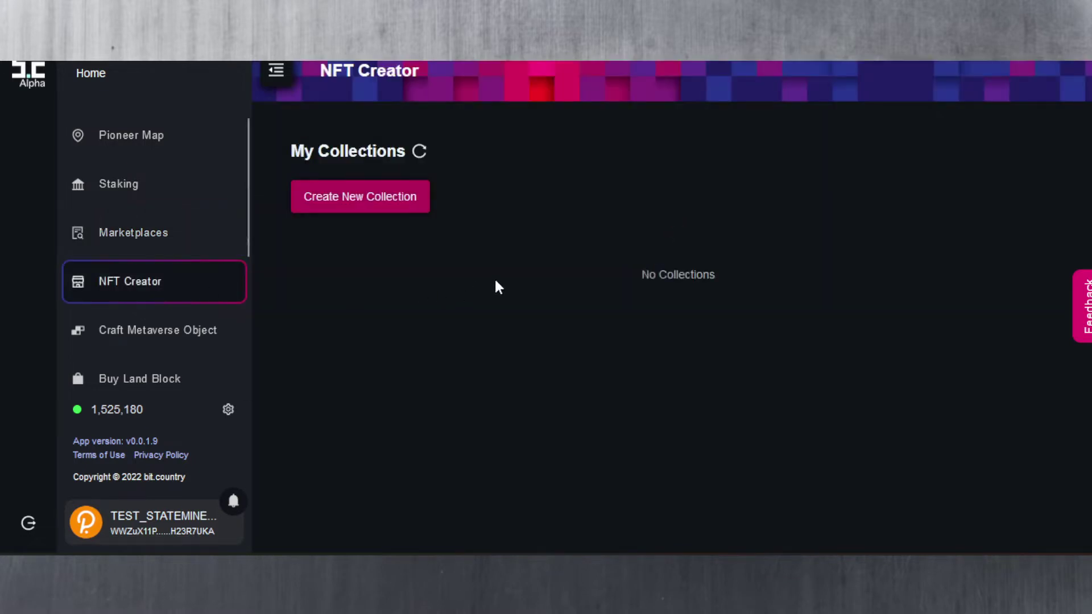
{"action": "left_click", "coordinate": [373, 211]}
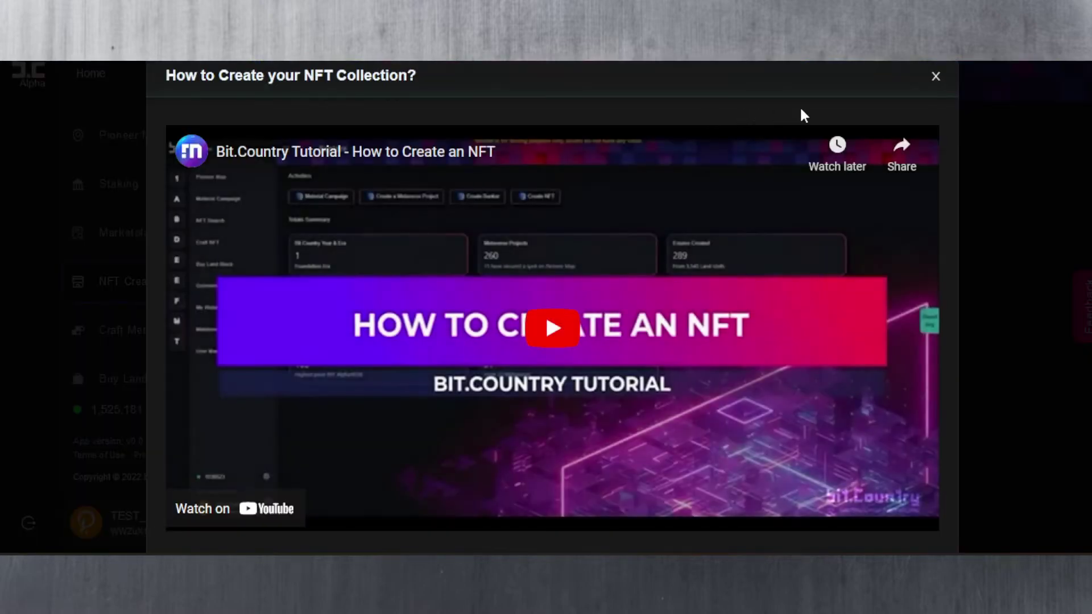
{"action": "left_click", "coordinate": [938, 79]}
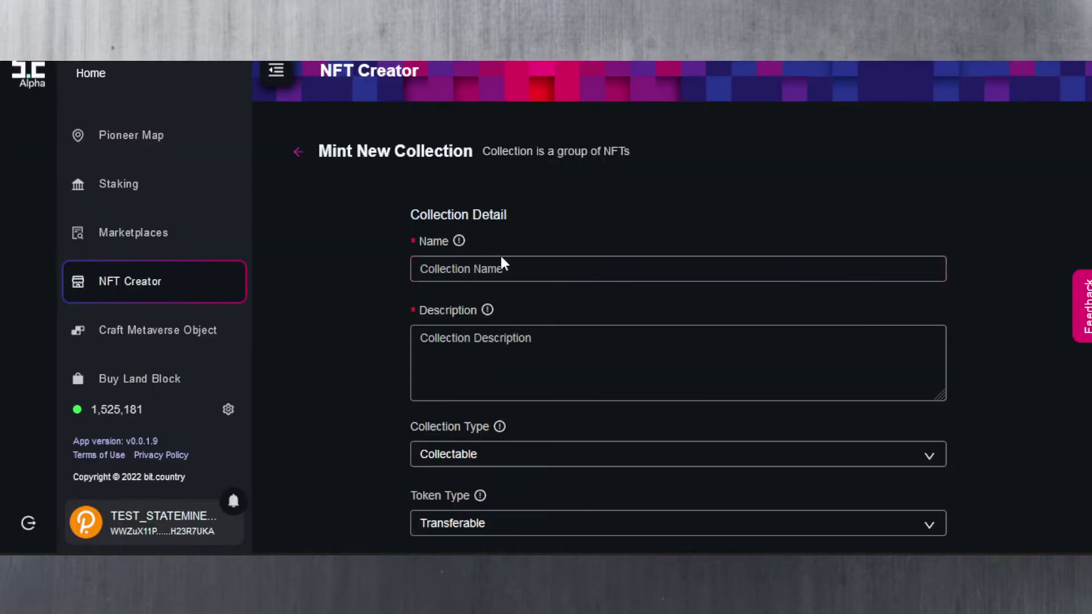
Examine the new collection form's fields, from name and description to token type, royalty fee and cover image.
{"action": "scroll", "coordinate": [341, 324], "scroll_direction": "down", "scroll_amount": 2}
{"action": "scroll", "coordinate": [335, 336], "scroll_direction": "down", "scroll_amount": 2}
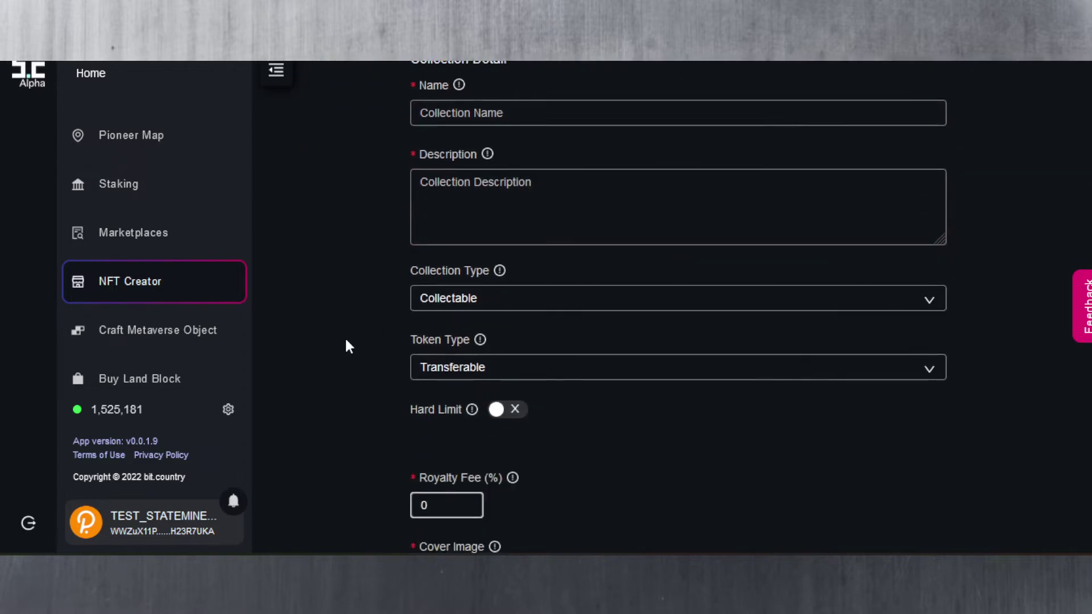
{"action": "scroll", "coordinate": [358, 340], "scroll_direction": "down", "scroll_amount": 3}
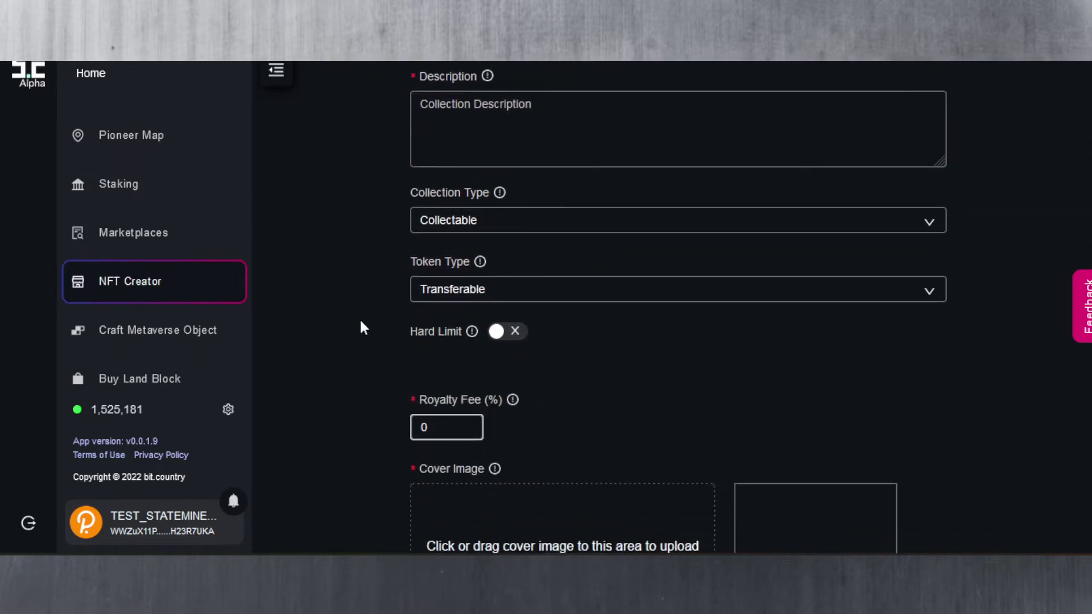
{"action": "scroll", "coordinate": [362, 322], "scroll_direction": "down", "scroll_amount": 3}
{"action": "scroll", "coordinate": [346, 296], "scroll_direction": "down", "scroll_amount": 3}
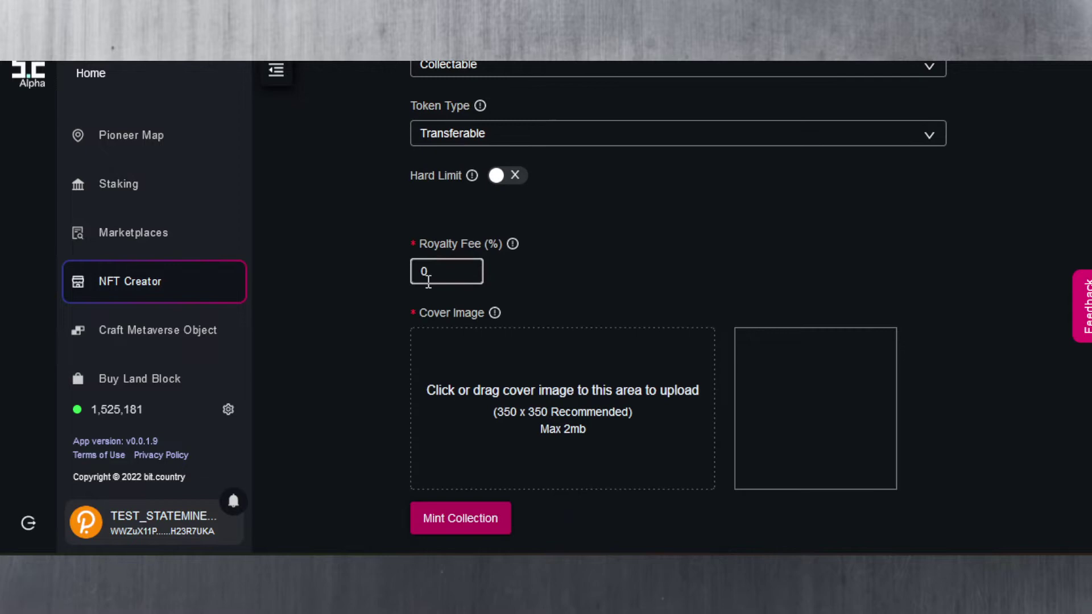
{"action": "left_click", "coordinate": [455, 271]}
{"action": "left_click", "coordinate": [367, 295]}
Open Craft Metaverse Object, dismiss its tutorial and preview the NFT Authorization Activator, NFT Bunker Activator and (Wearable) Baggy Pants.
{"action": "left_click", "coordinate": [179, 336]}
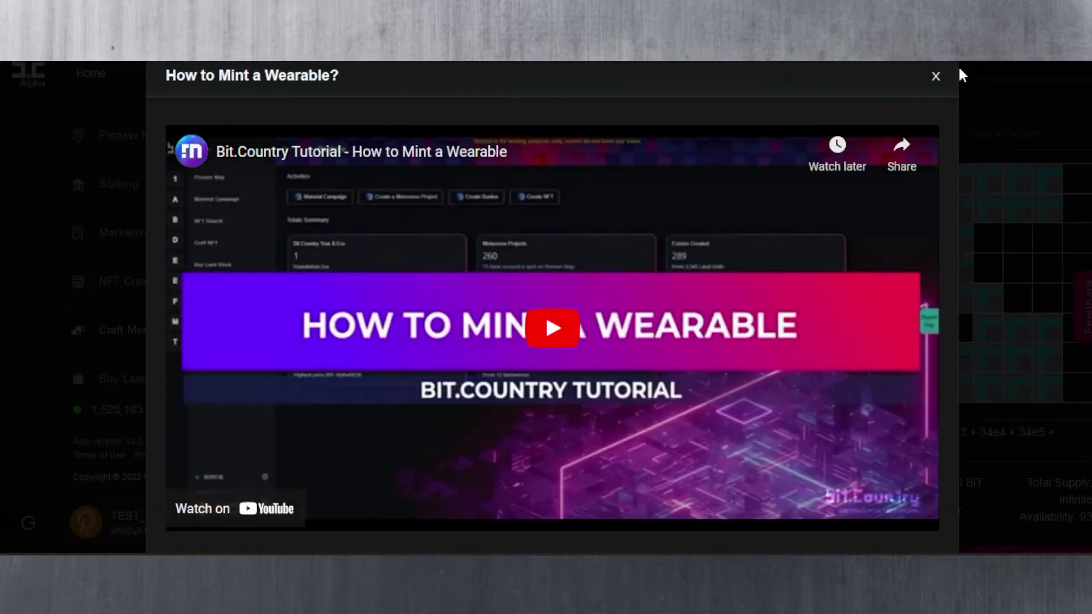
{"action": "left_click", "coordinate": [937, 77]}
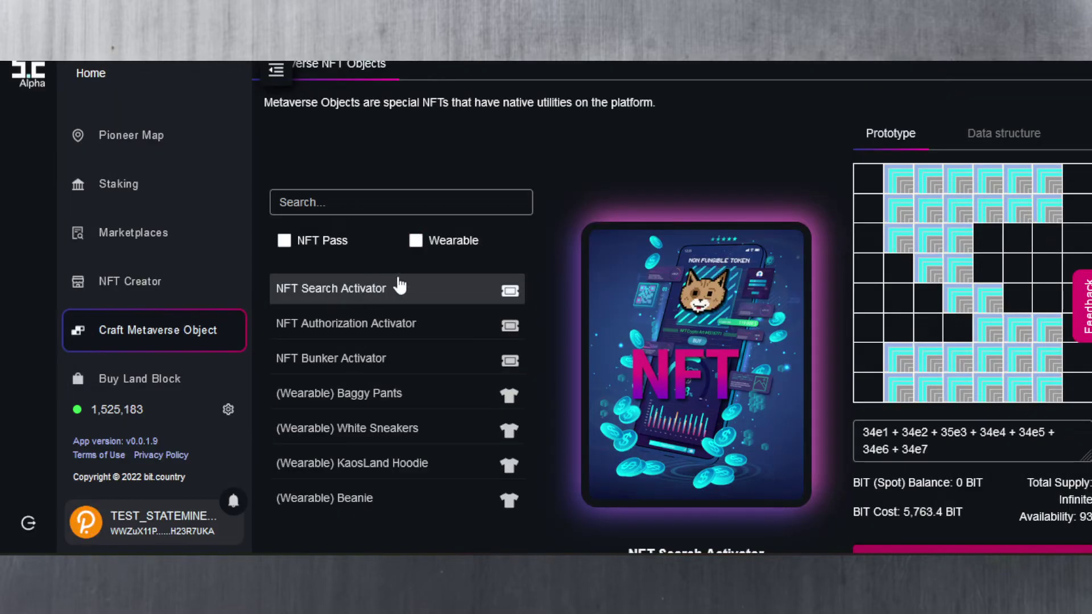
{"action": "left_click", "coordinate": [399, 327]}
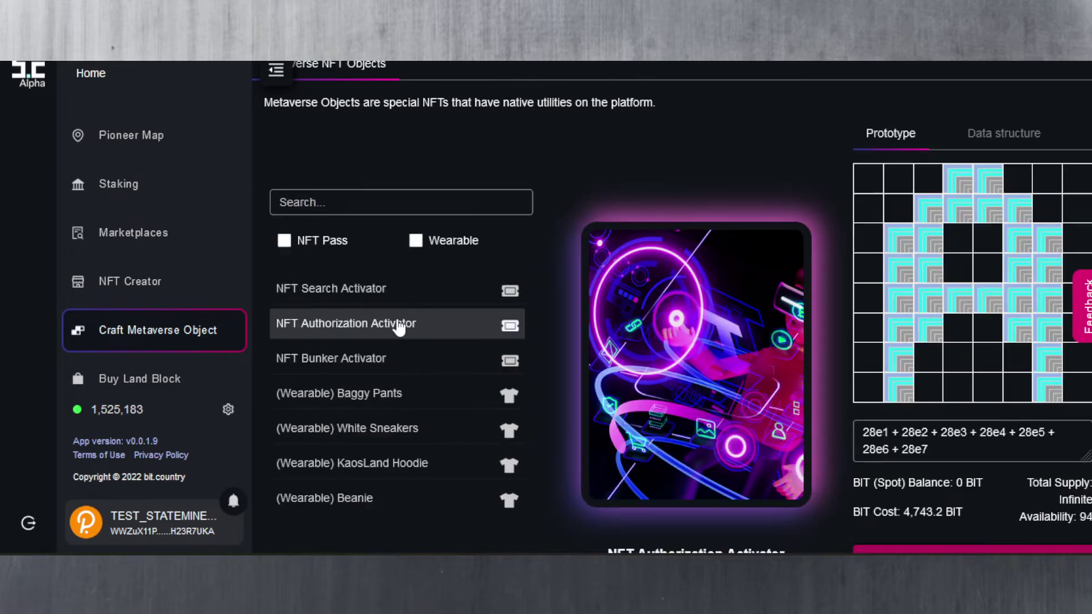
{"action": "left_click", "coordinate": [408, 364]}
{"action": "left_click", "coordinate": [395, 395]}
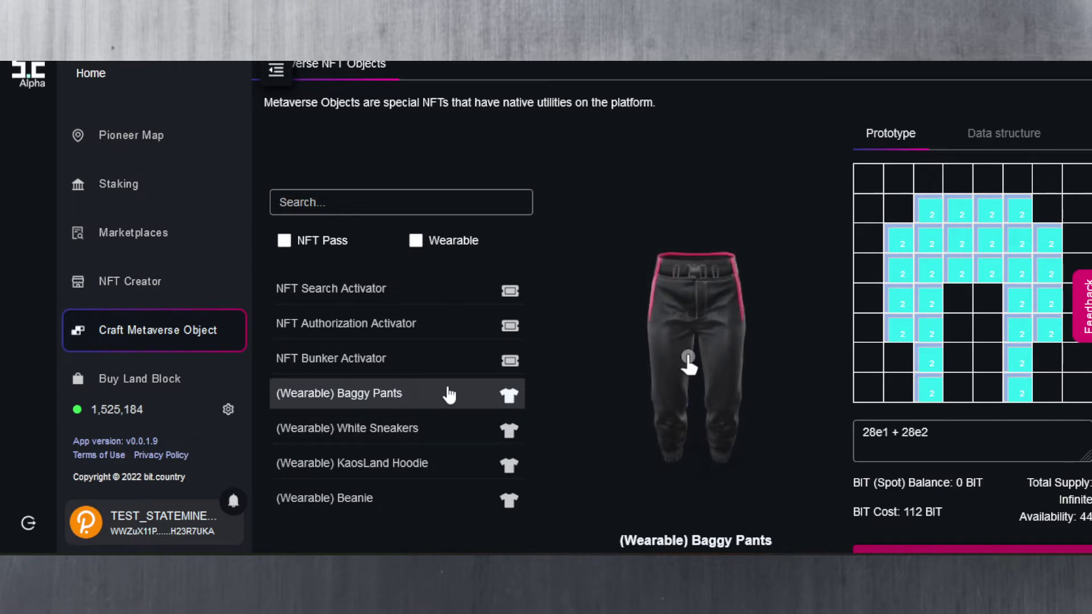
{"action": "scroll", "coordinate": [438, 372], "scroll_direction": "down", "scroll_amount": 3}
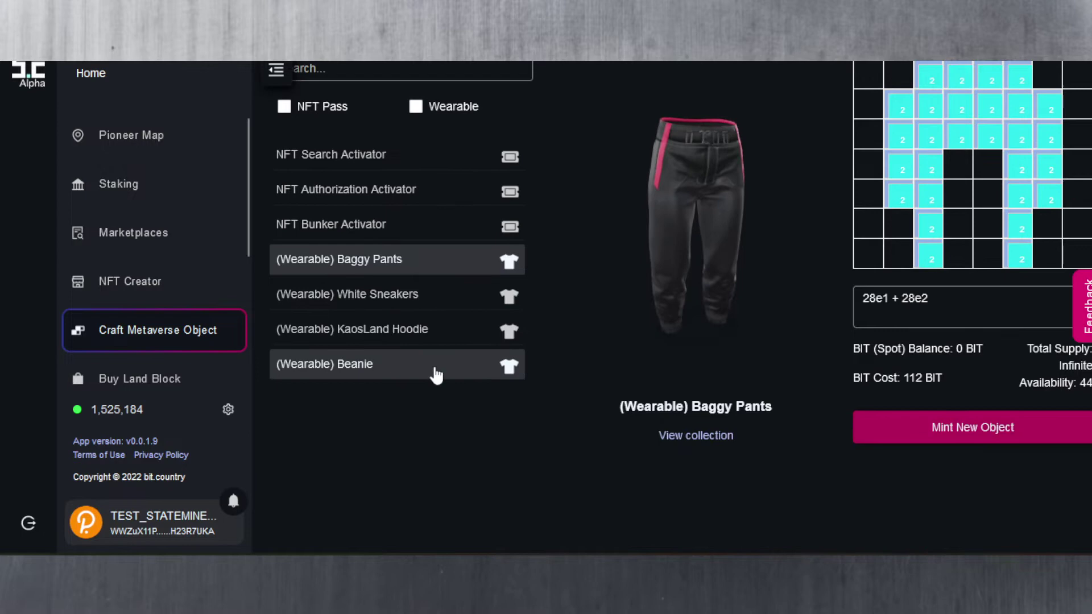
{"action": "scroll", "coordinate": [432, 341], "scroll_direction": "up", "scroll_amount": 1}
{"action": "scroll", "coordinate": [398, 295], "scroll_direction": "up", "scroll_amount": 3}
Check the Buy Land Block page and return to the home page to review its features through the metaverse building section.
{"action": "left_click", "coordinate": [171, 376]}
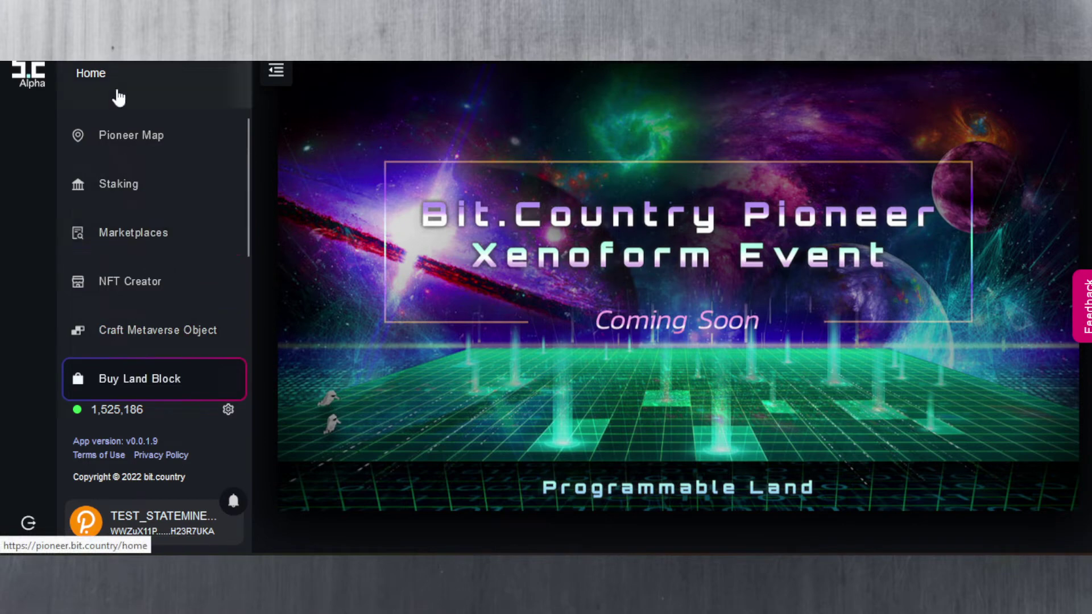
{"action": "left_click", "coordinate": [97, 73]}
{"action": "scroll", "coordinate": [706, 294], "scroll_direction": "down", "scroll_amount": 12}
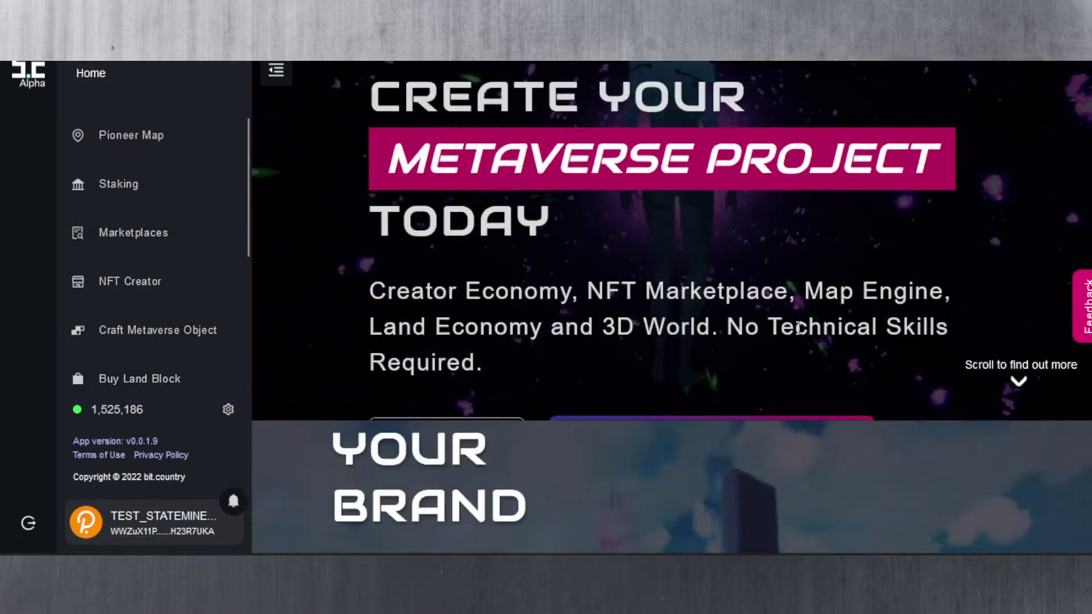
{"action": "scroll", "coordinate": [739, 310], "scroll_direction": "down", "scroll_amount": 7}
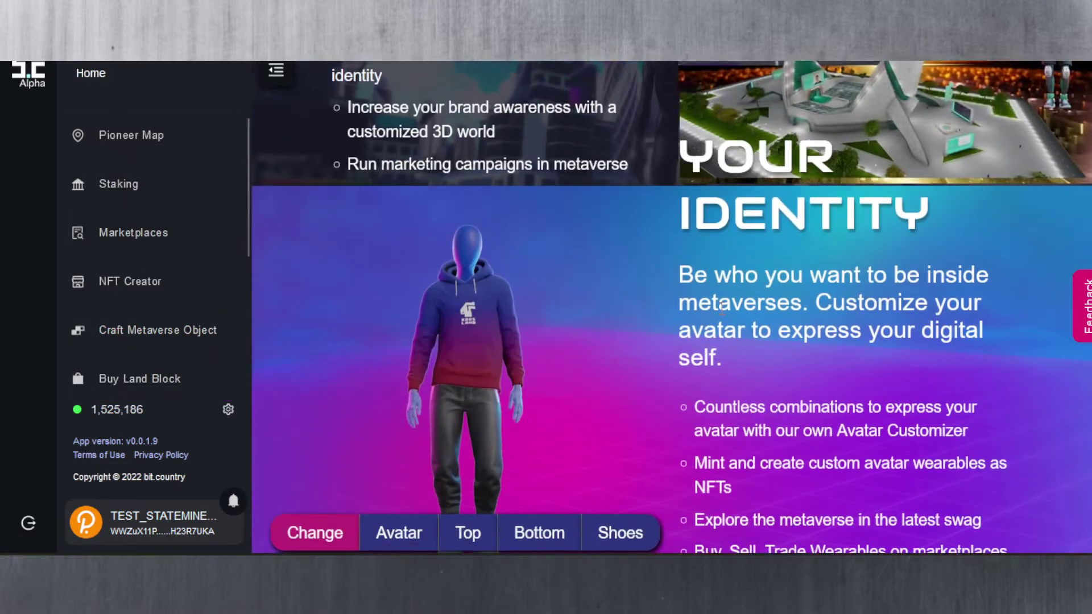
{"action": "scroll", "coordinate": [716, 314], "scroll_direction": "down", "scroll_amount": 8}
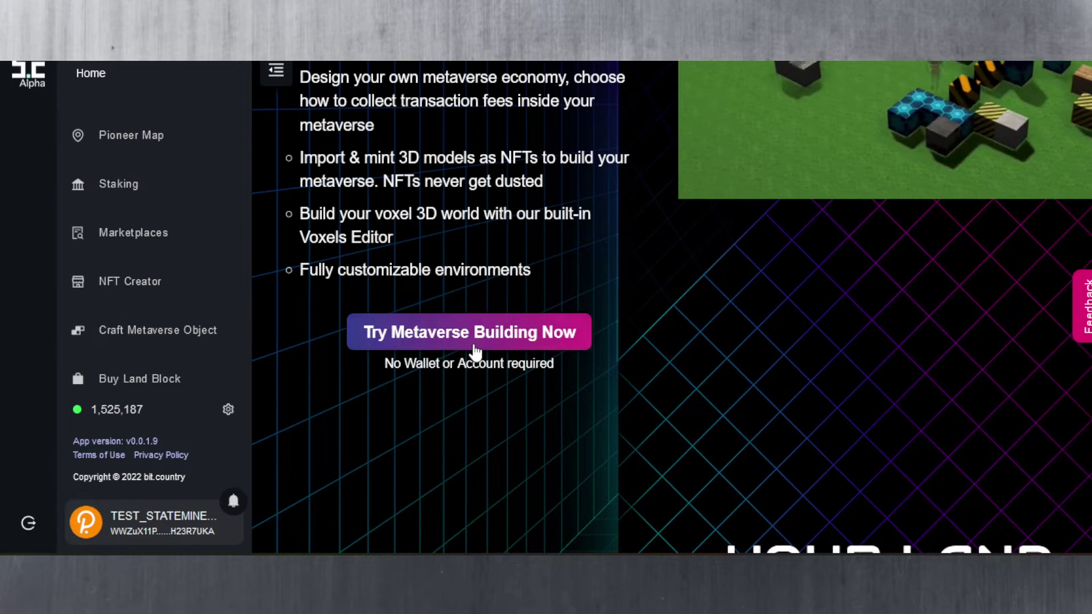
Launch the metaverse building trial with Low Quality graphics, then read through the Quick Start Guide's controls and dismiss it.
{"action": "left_click", "coordinate": [463, 340]}
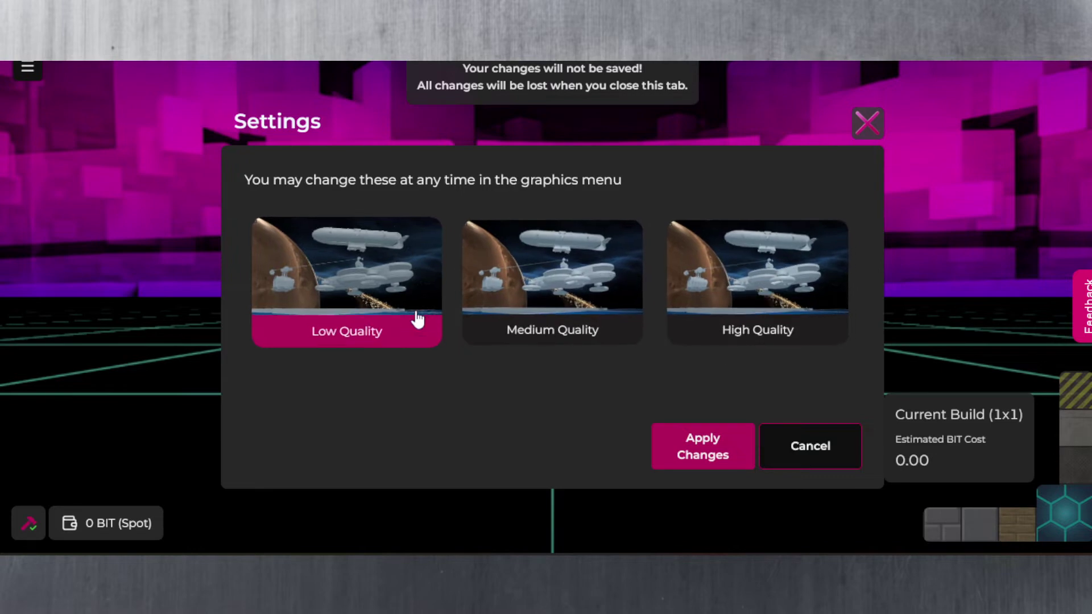
{"action": "left_click", "coordinate": [685, 454]}
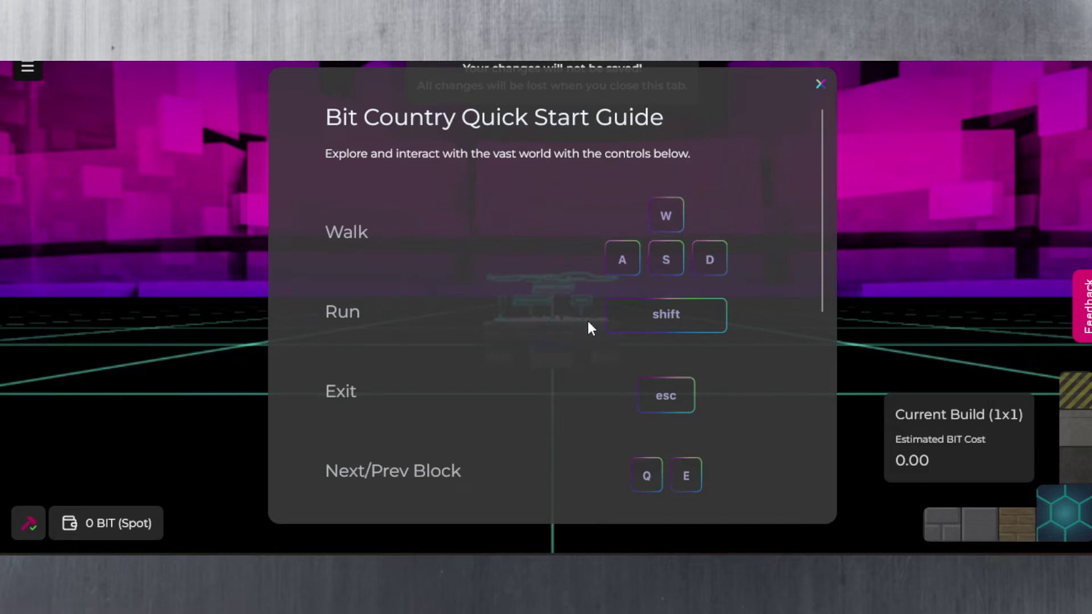
{"action": "scroll", "coordinate": [534, 324], "scroll_direction": "down", "scroll_amount": 2}
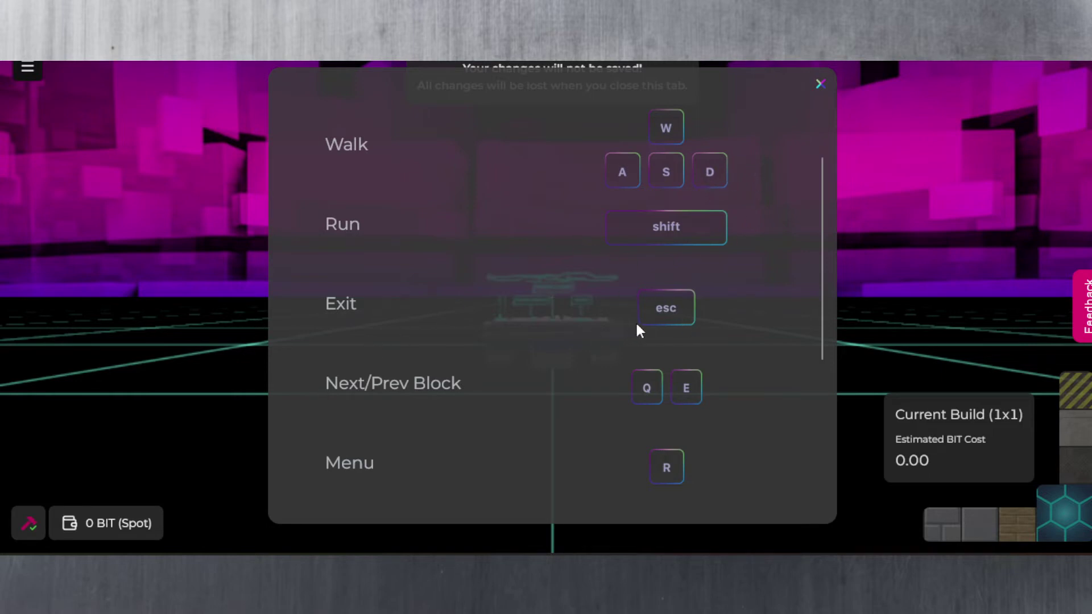
{"action": "scroll", "coordinate": [638, 315], "scroll_direction": "down", "scroll_amount": 2}
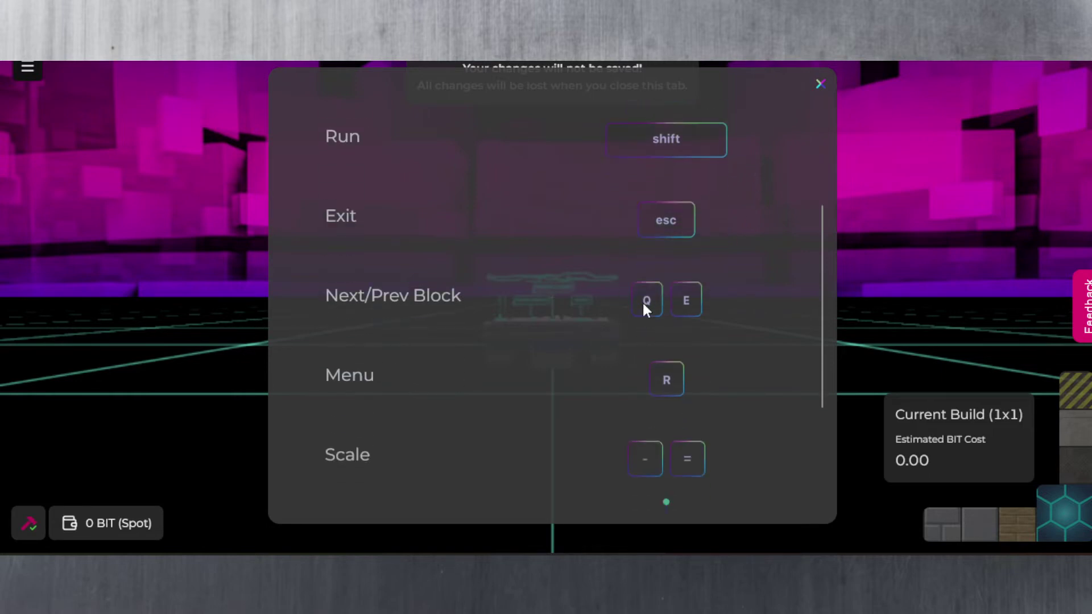
{"action": "scroll", "coordinate": [642, 307], "scroll_direction": "down", "scroll_amount": 2}
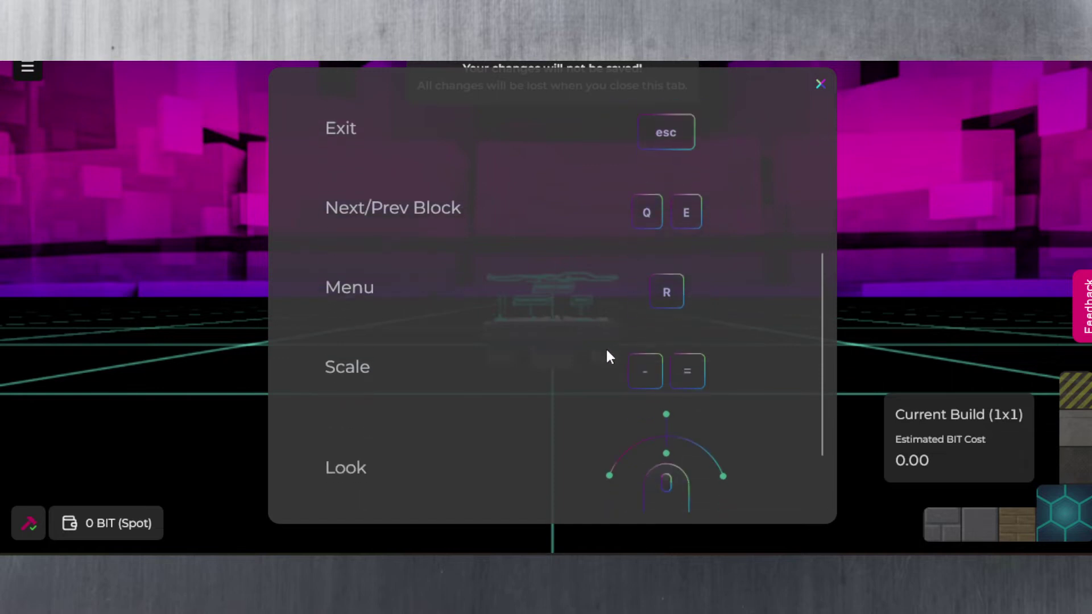
{"action": "scroll", "coordinate": [608, 356], "scroll_direction": "down", "scroll_amount": 2}
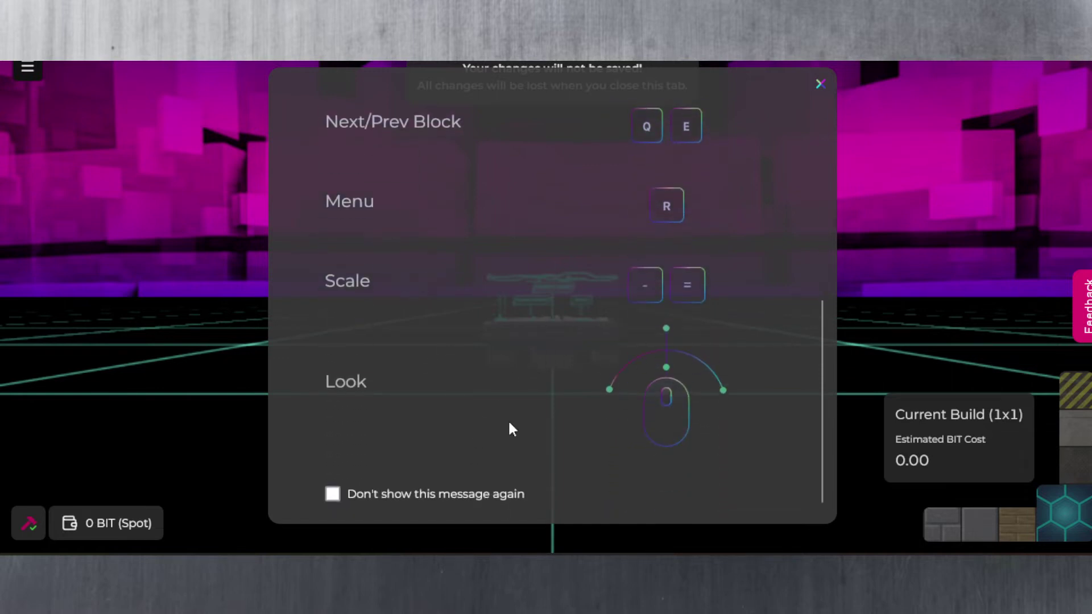
{"action": "left_click", "coordinate": [820, 85]}
Enter the 3D world, walk the avatar toward the map table and pull the camera back to a third-person view.
{"action": "left_click", "coordinate": [603, 360]}
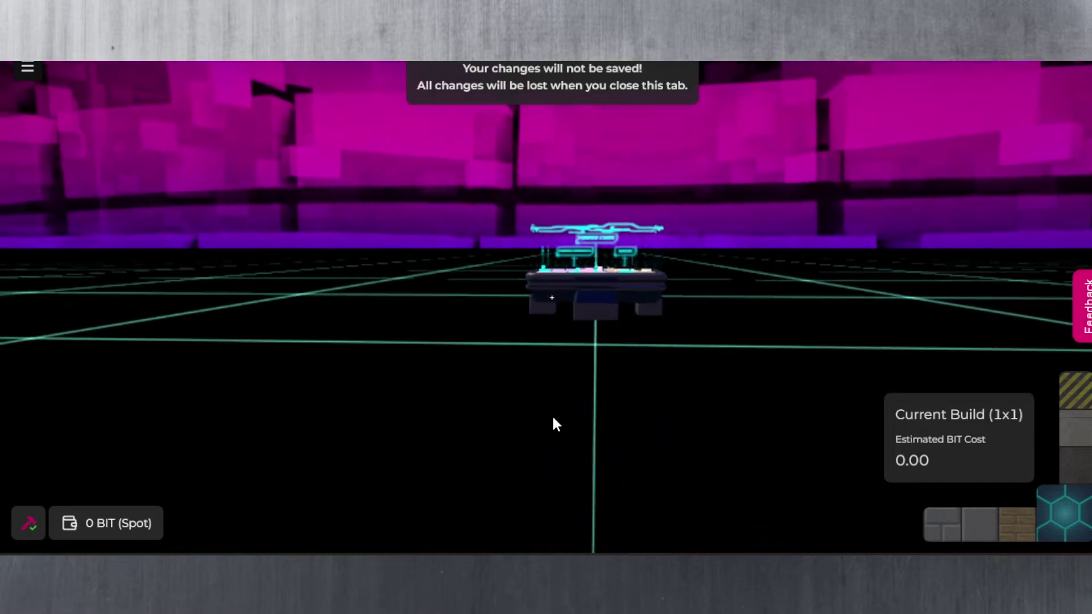
{"action": "key", "text": "w"}
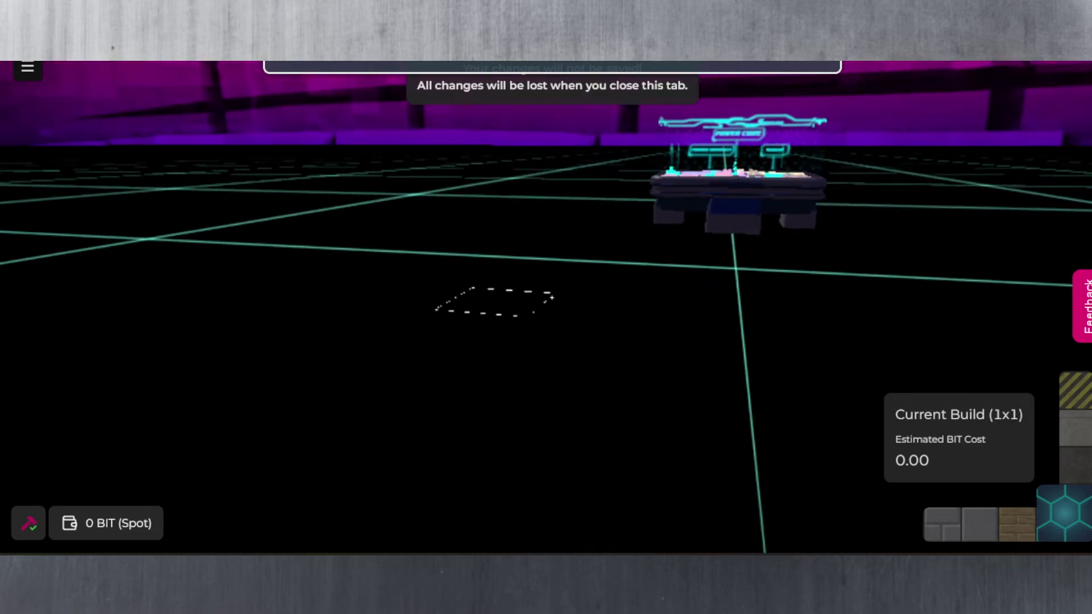
{"action": "key", "text": "Escape"}
{"action": "left_click", "coordinate": [539, 387]}
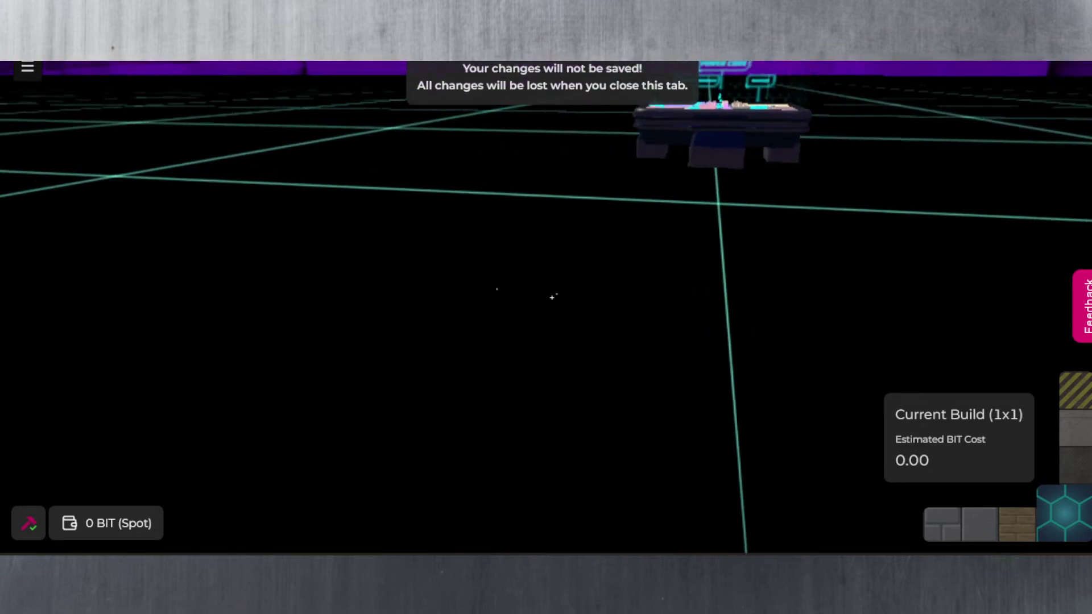
{"action": "key", "text": "w"}
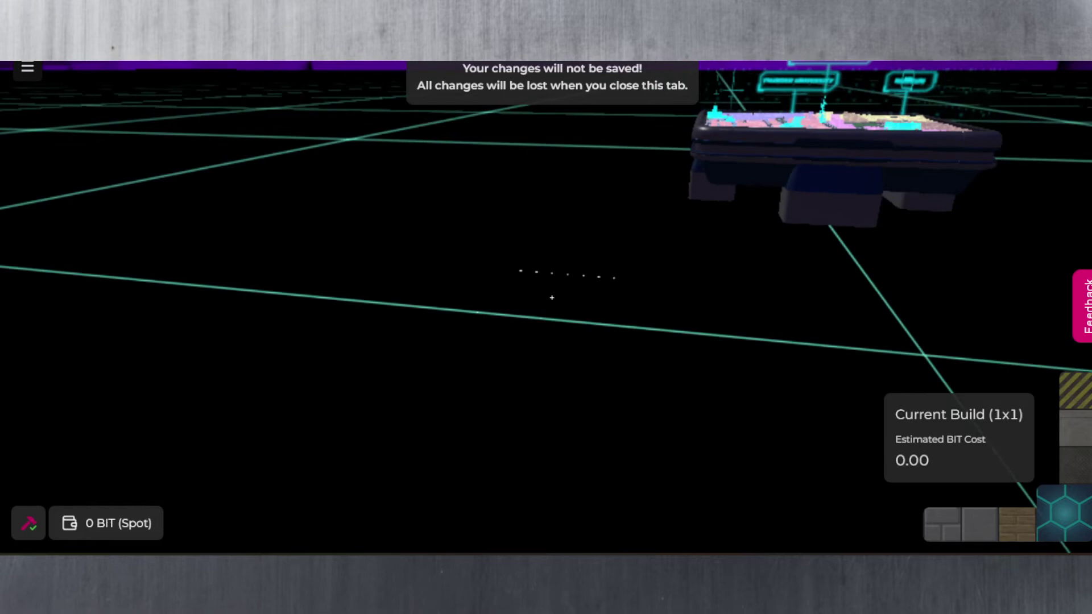
{"action": "scroll", "coordinate": [551, 298], "scroll_direction": "down", "scroll_amount": 2}
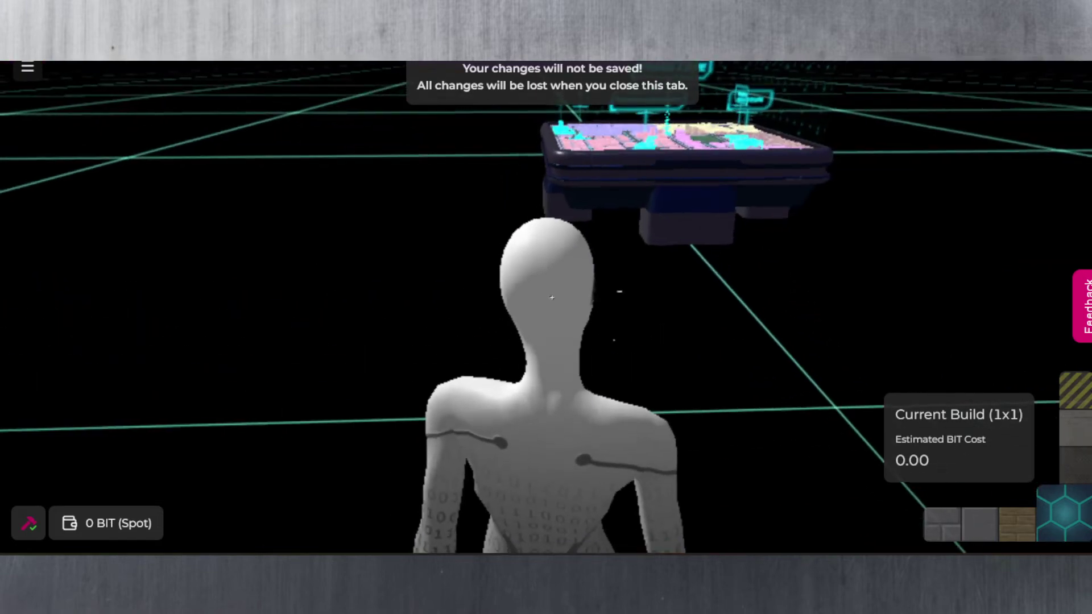
{"action": "scroll", "coordinate": [551, 297], "scroll_direction": "down", "scroll_amount": 2}
{"action": "scroll", "coordinate": [552, 297], "scroll_direction": "down", "scroll_amount": 1}
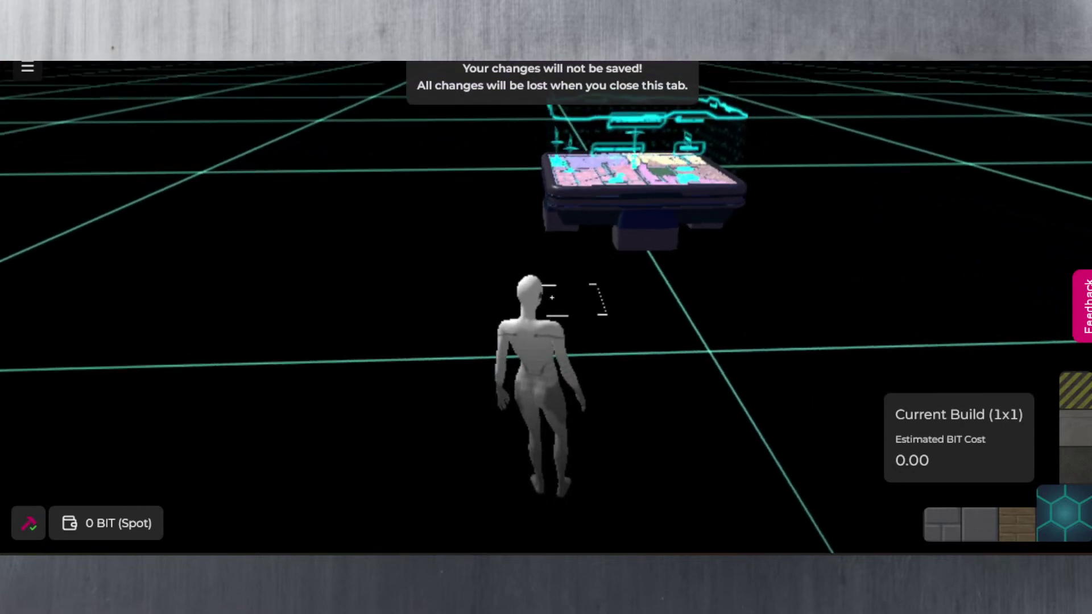
{"action": "scroll", "coordinate": [551, 297], "scroll_direction": "up", "scroll_amount": 3}
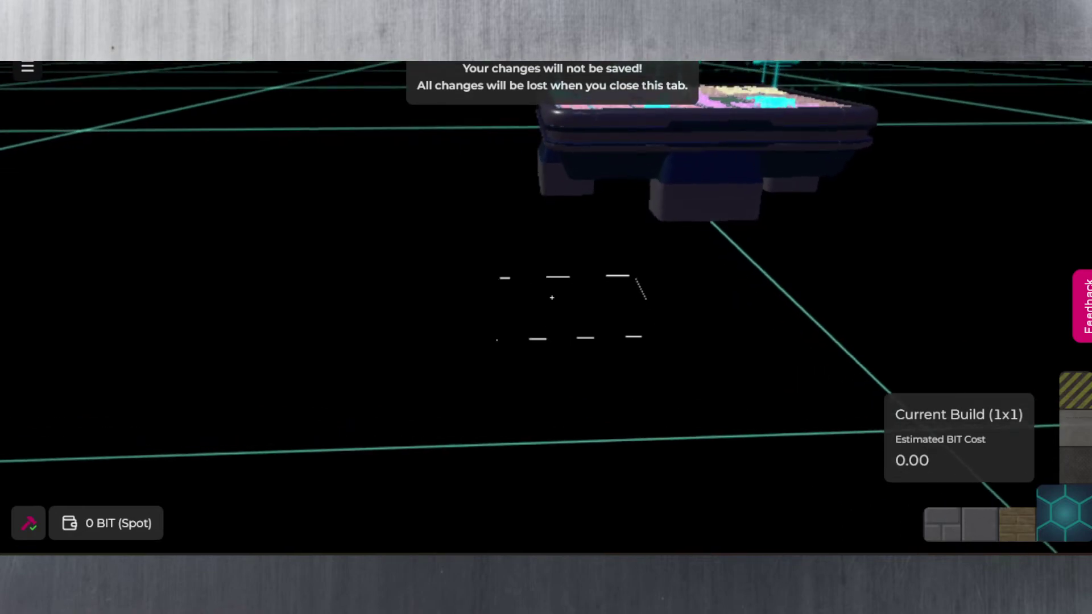
{"action": "scroll", "coordinate": [552, 298], "scroll_direction": "down", "scroll_amount": 5}
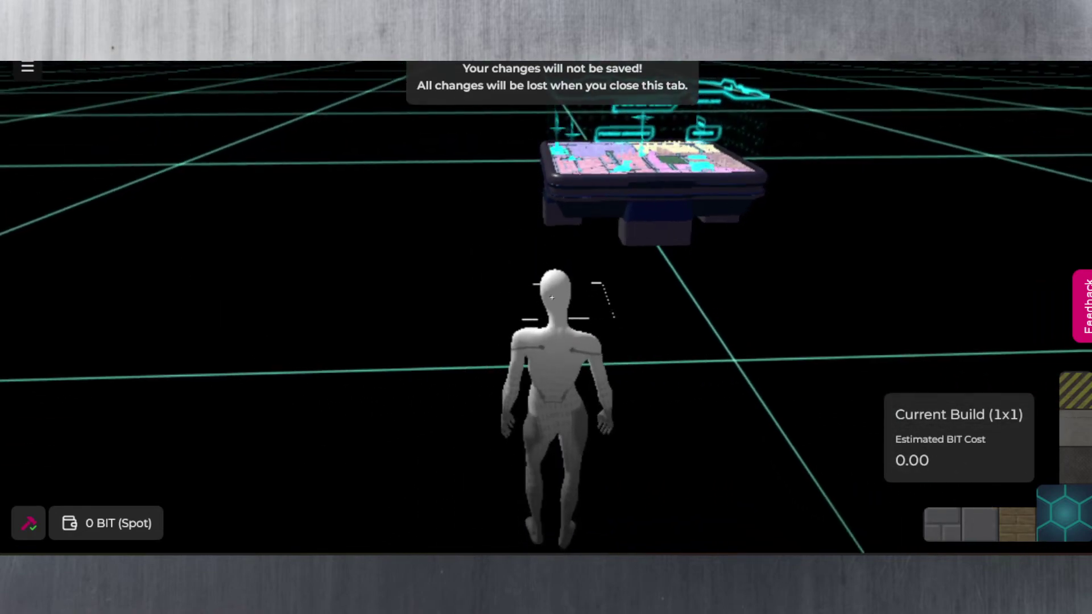
Walk the avatar past the map table to an empty area of the grid and aim at the ground for building.
{"action": "key", "text": "w"}
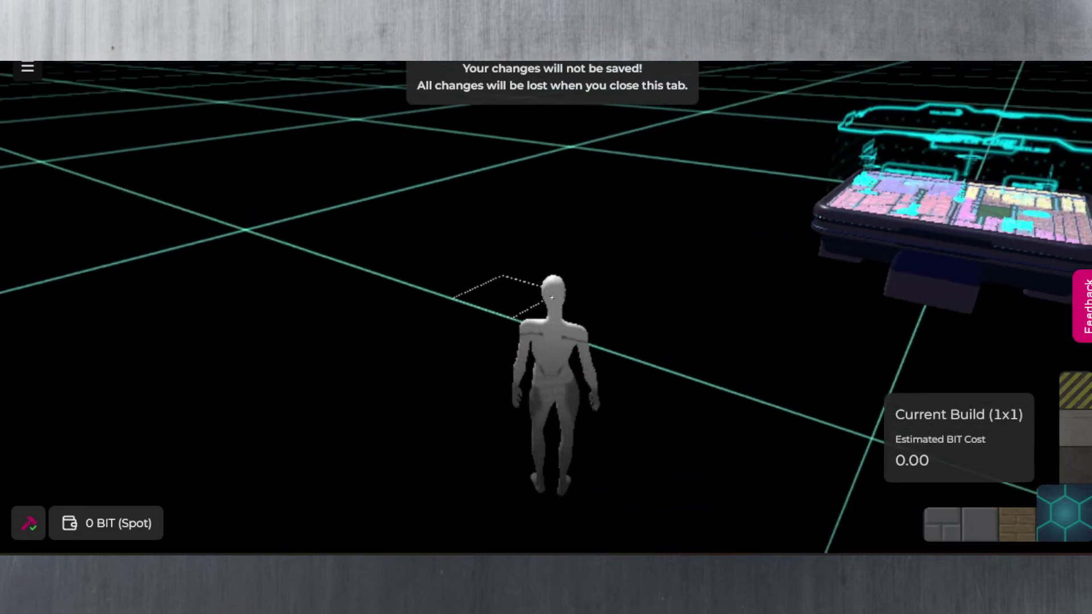
{"action": "key", "text": "a"}
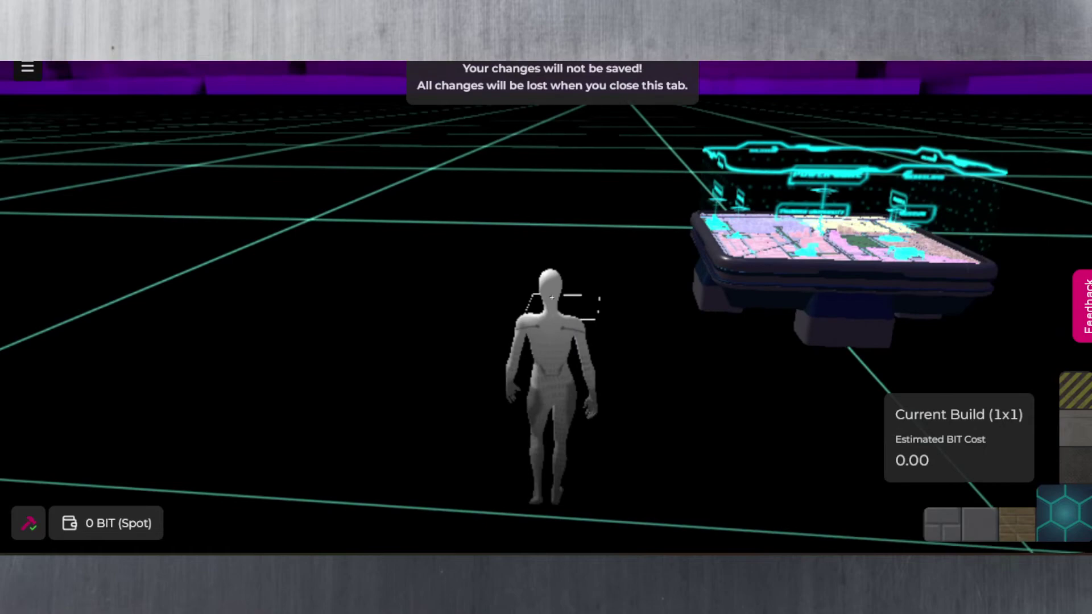
{"action": "key", "text": "w"}
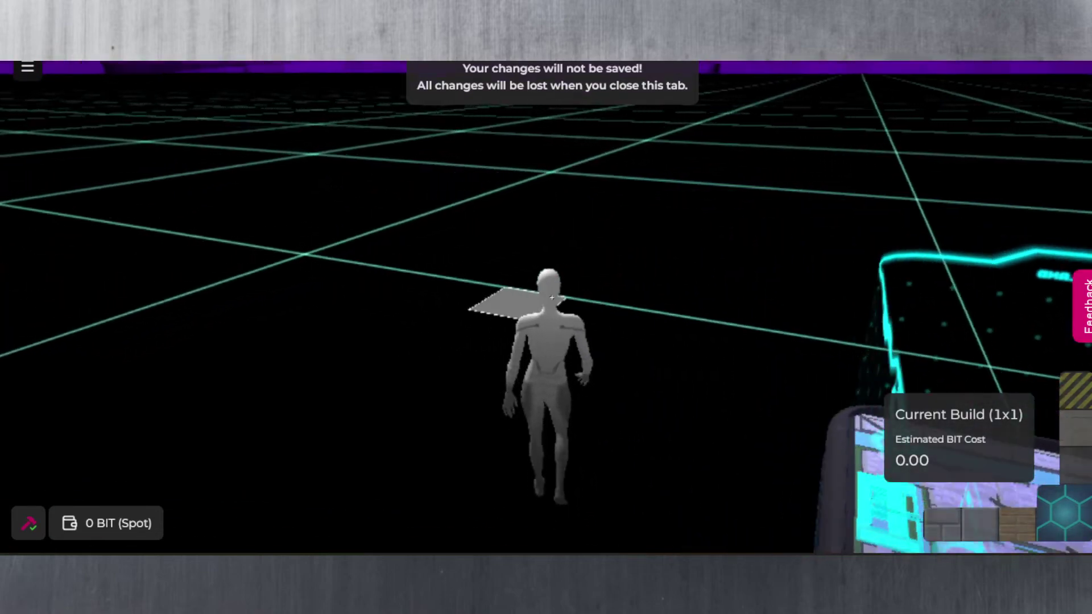
{"action": "key", "text": "w"}
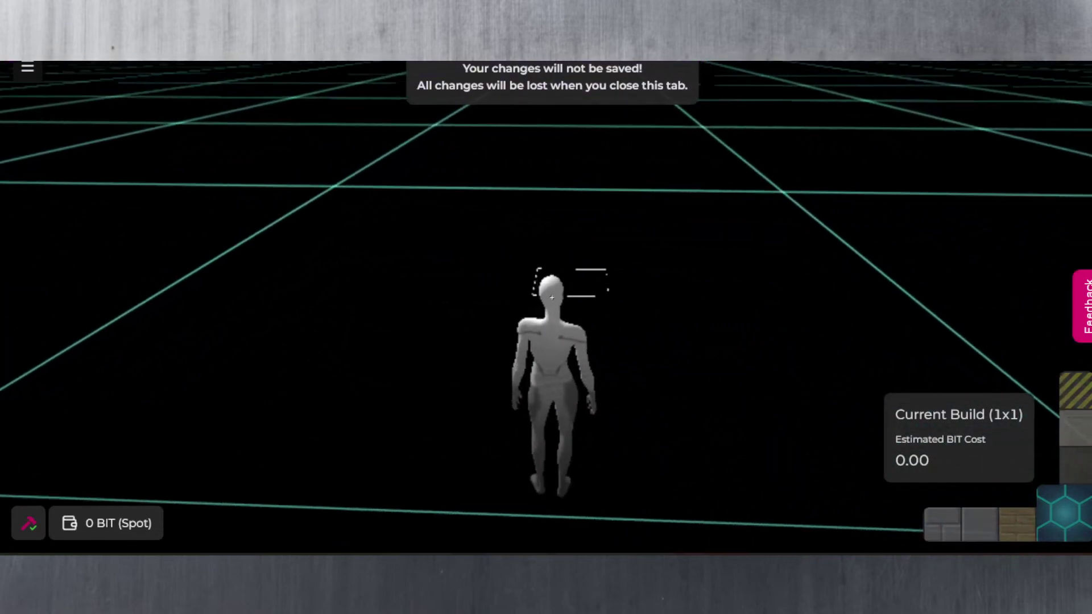
{"action": "key", "text": "a"}
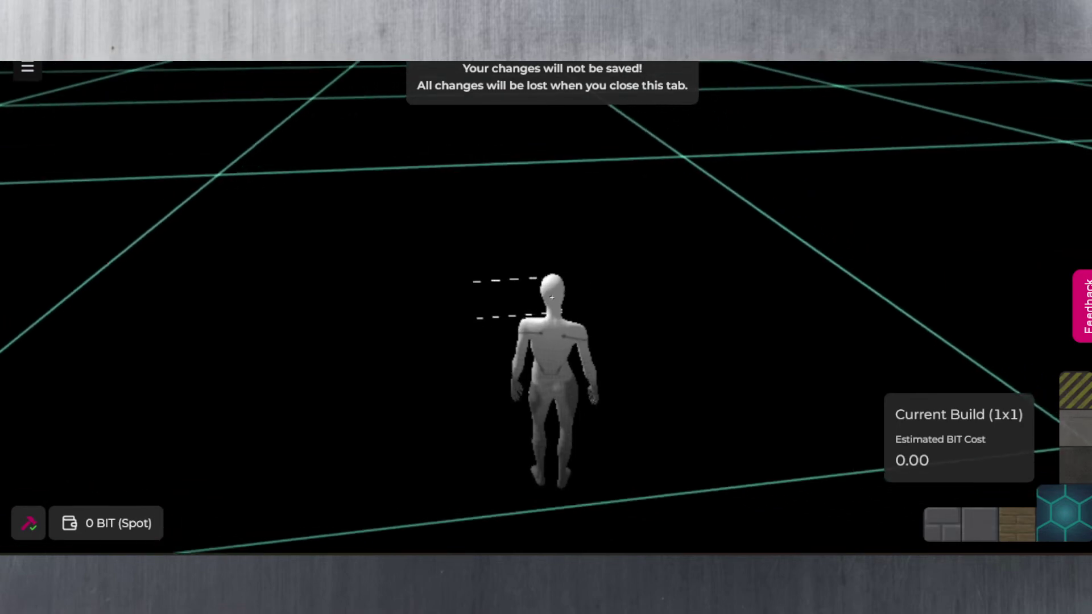
{"action": "key", "text": "d"}
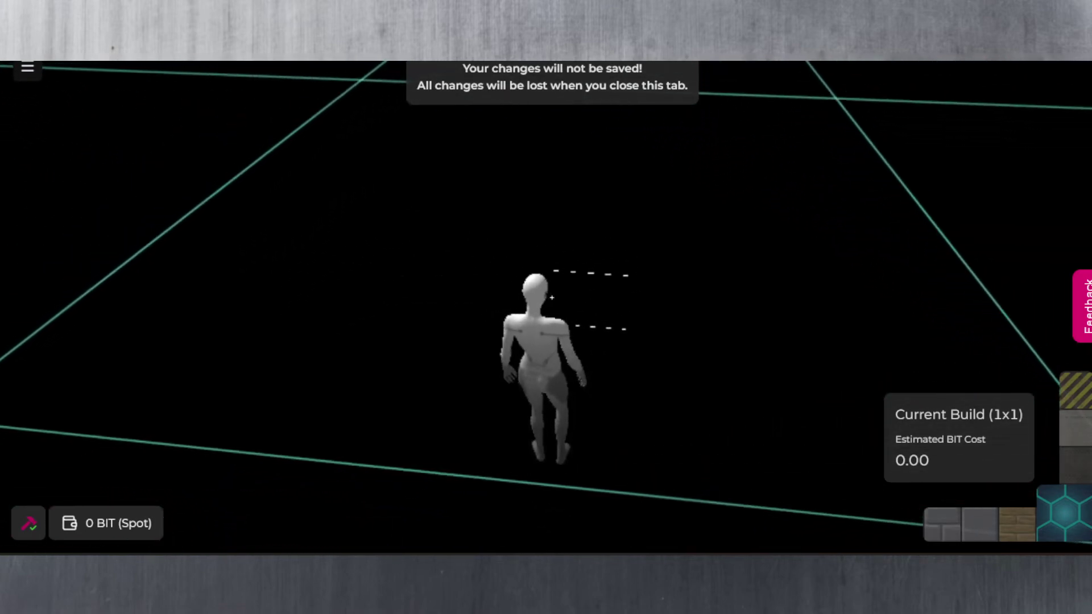
{"action": "key", "text": "a"}
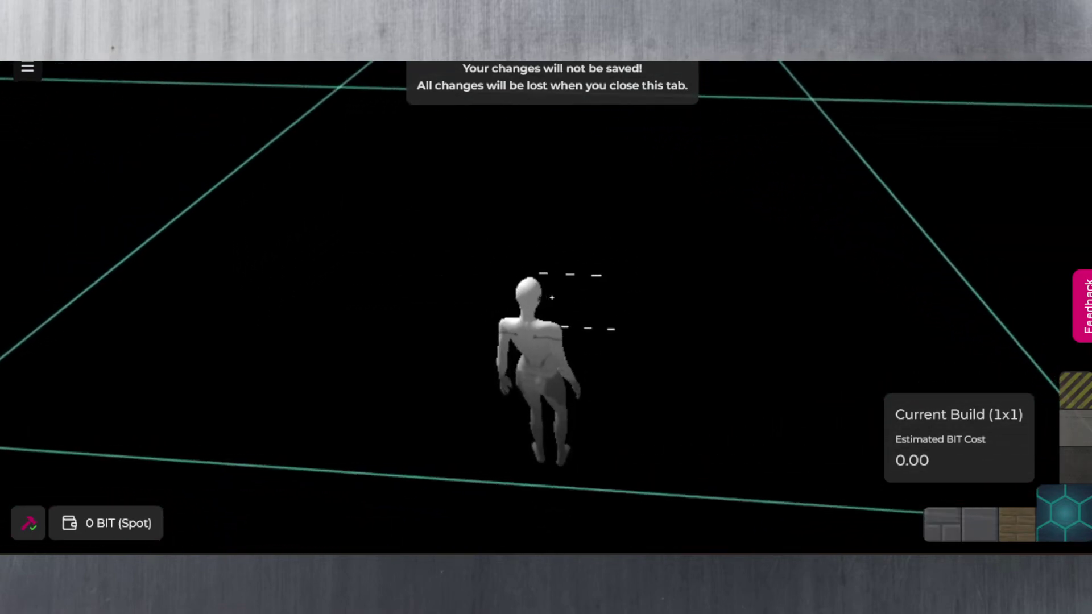
{"action": "key", "text": "w"}
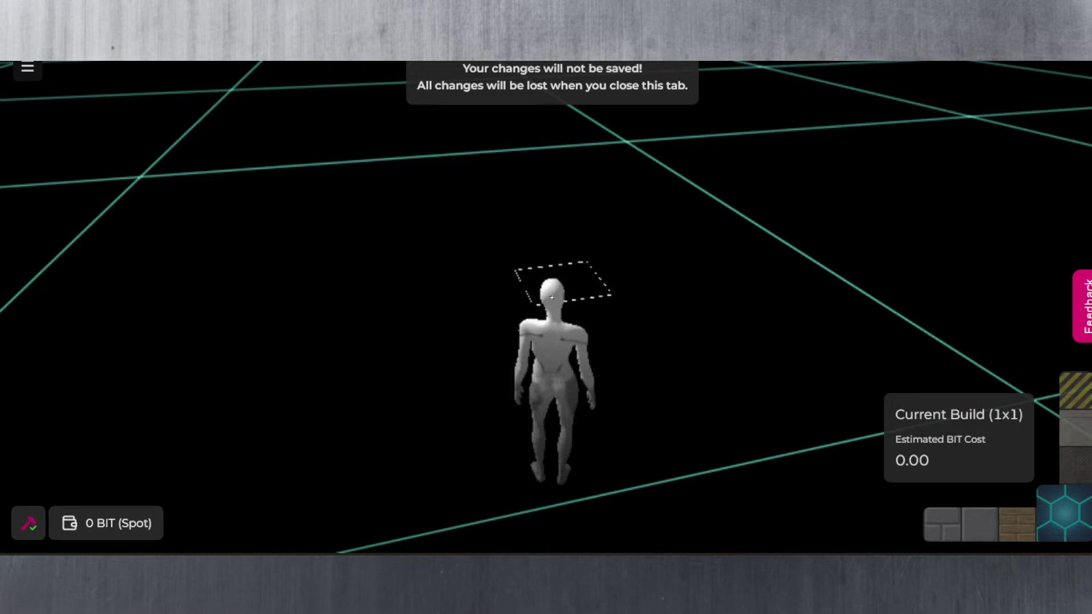
{"action": "key", "text": "a"}
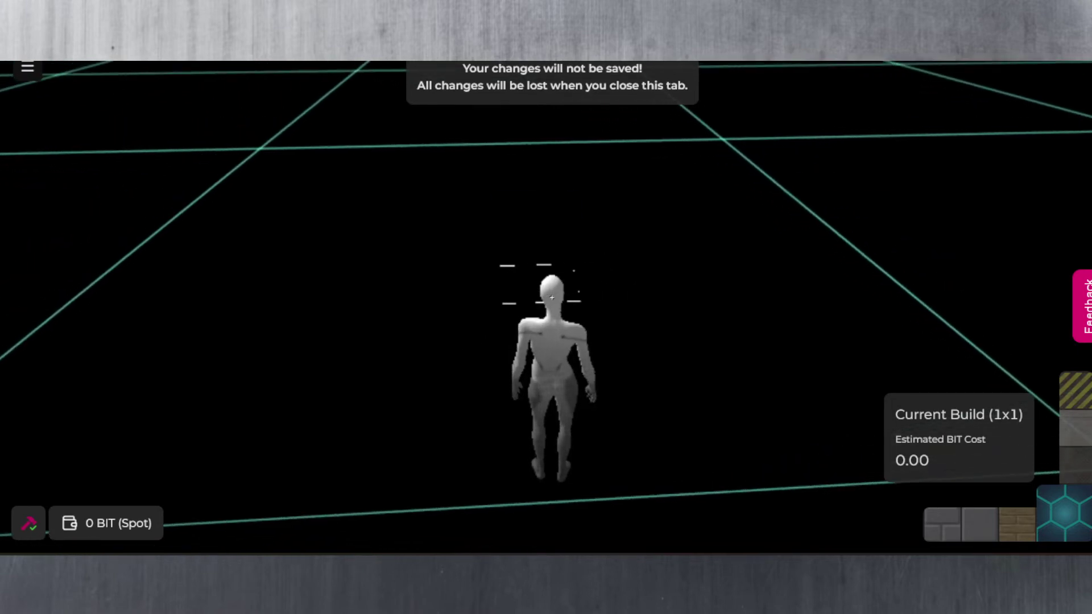
Place six Honeycomb blocks on the empty grid in a U shape.
{"action": "left_click", "coordinate": [552, 298]}
{"action": "key", "text": "a"}
{"action": "left_click", "coordinate": [552, 298]}
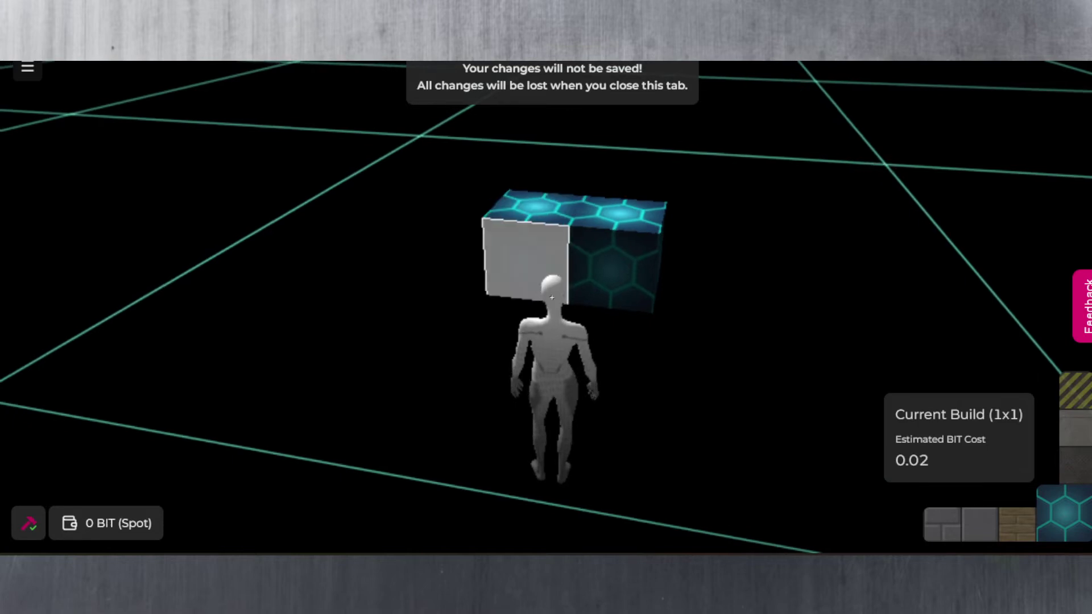
{"action": "key", "text": "a"}
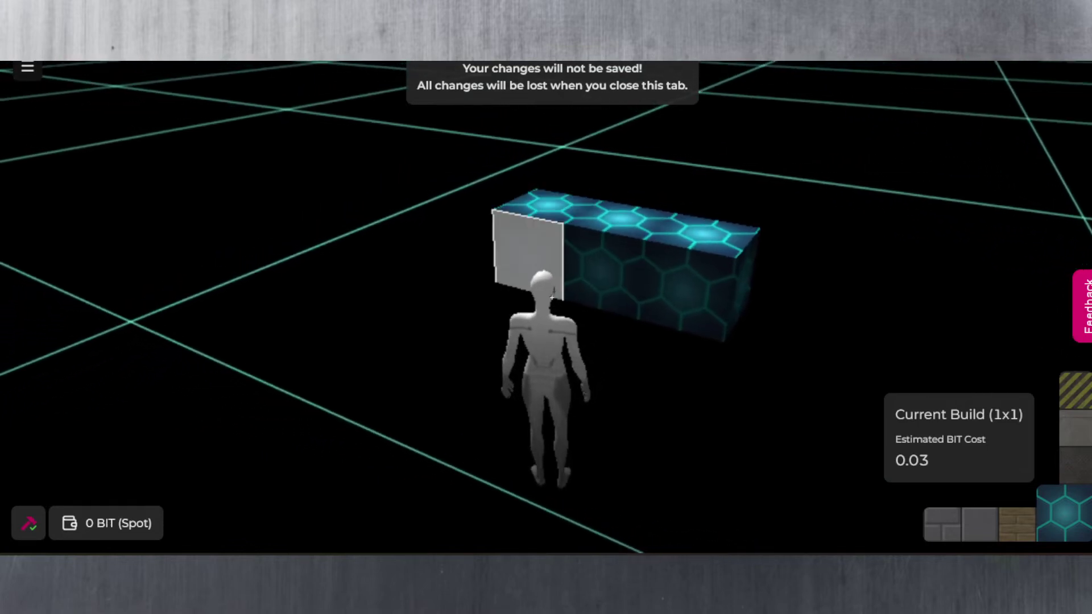
{"action": "key", "text": "a"}
{"action": "left_click", "coordinate": [552, 297]}
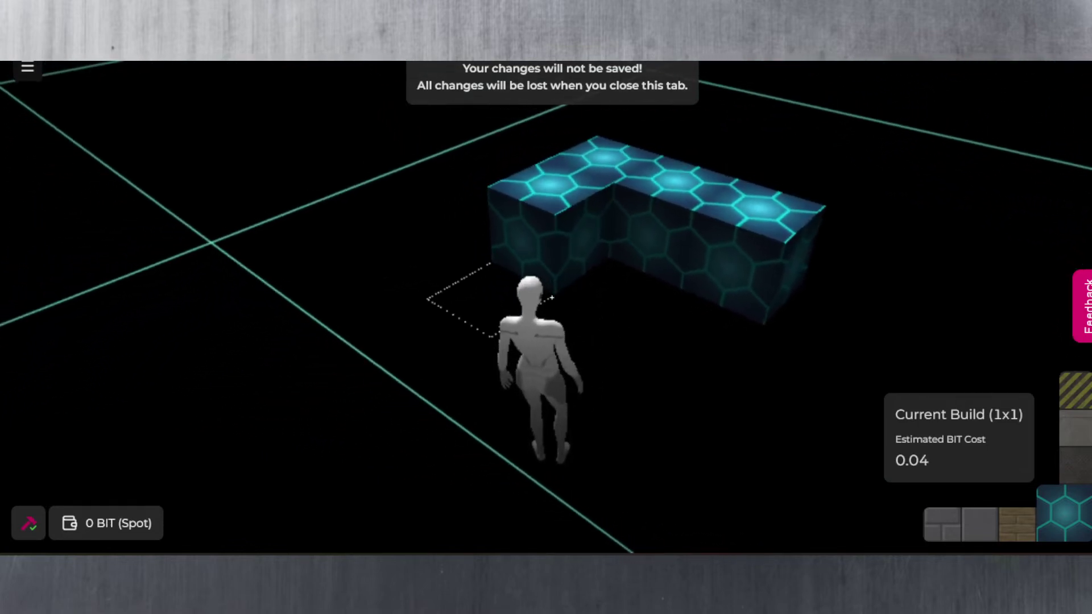
{"action": "left_click", "coordinate": [551, 298]}
{"action": "key", "text": "a"}
{"action": "left_click", "coordinate": [552, 297]}
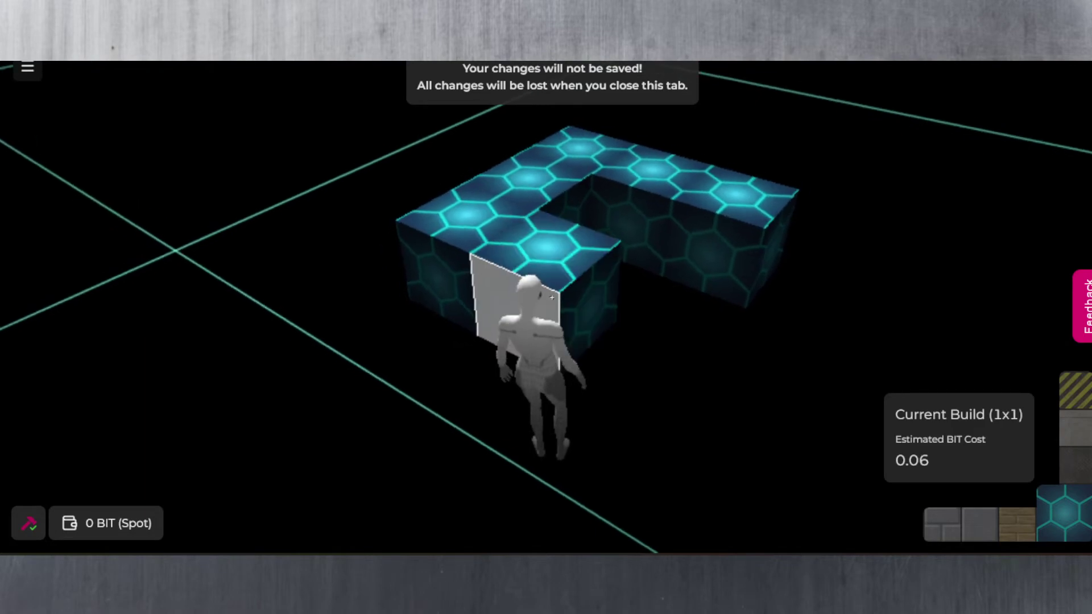
Add a two-block-high Honeycomb column beside the U shape and a separate row of two blocks near it.
{"action": "key", "text": "a"}
{"action": "left_click", "coordinate": [551, 297]}
{"action": "left_click", "coordinate": [551, 297]}
{"action": "left_click", "coordinate": [552, 297]}
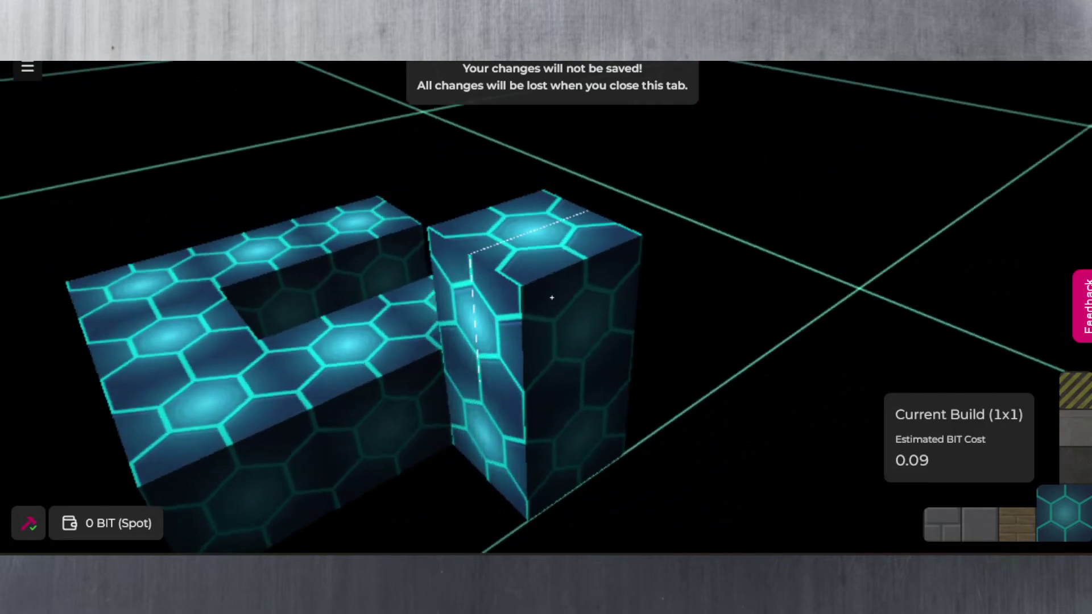
{"action": "key", "text": "w"}
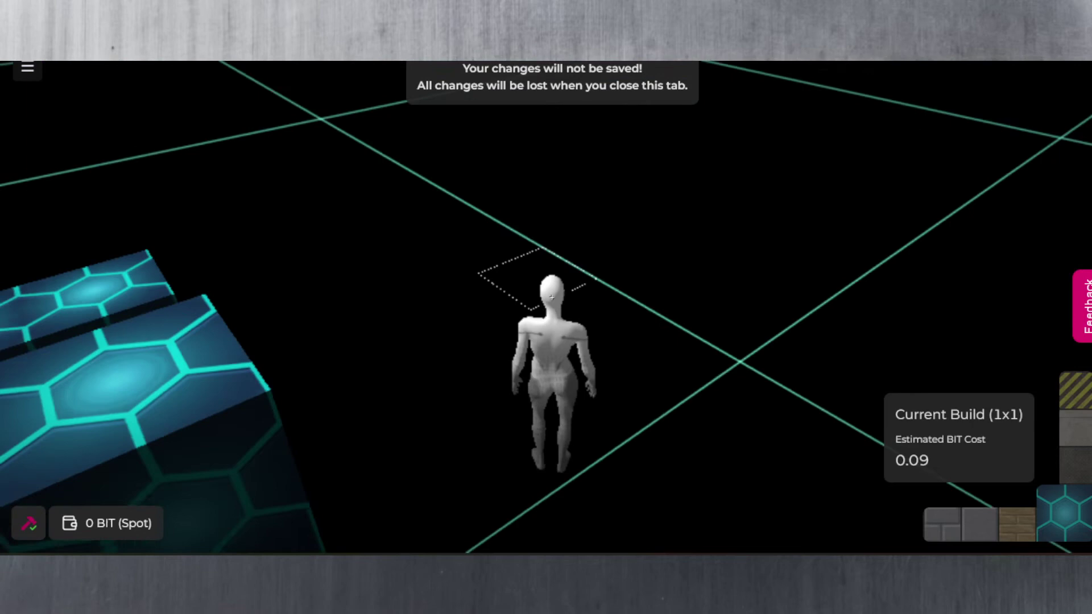
{"action": "key", "text": "a"}
{"action": "left_click", "coordinate": [551, 297]}
{"action": "left_click", "coordinate": [551, 297]}
{"action": "key", "text": "a"}
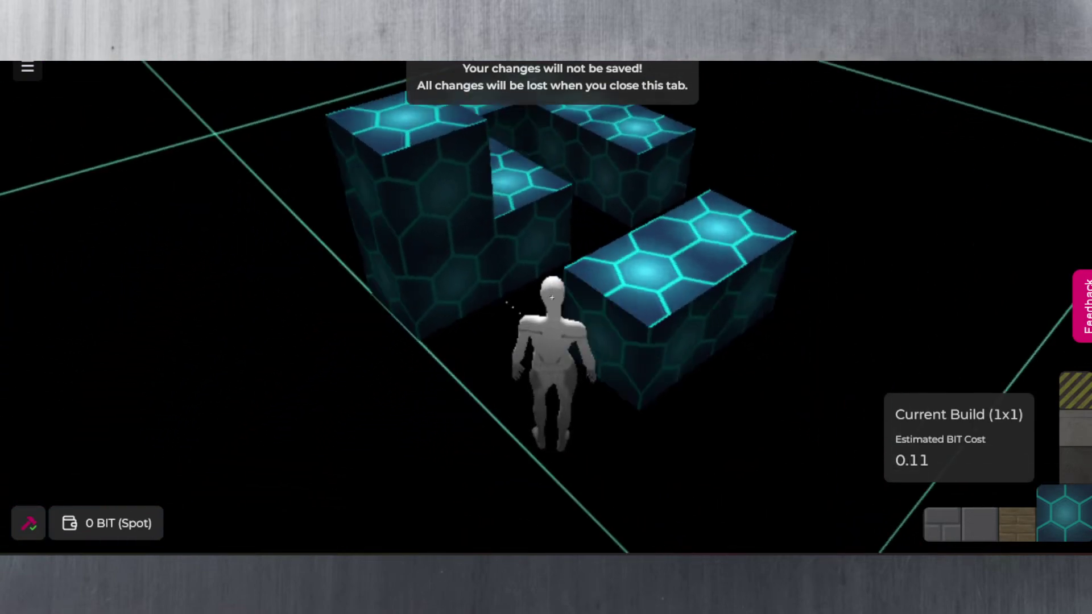
Look around the placed blocks and open Build Mode to show the blocks of Pre-genesis Pack 01.
{"action": "key", "text": "d"}
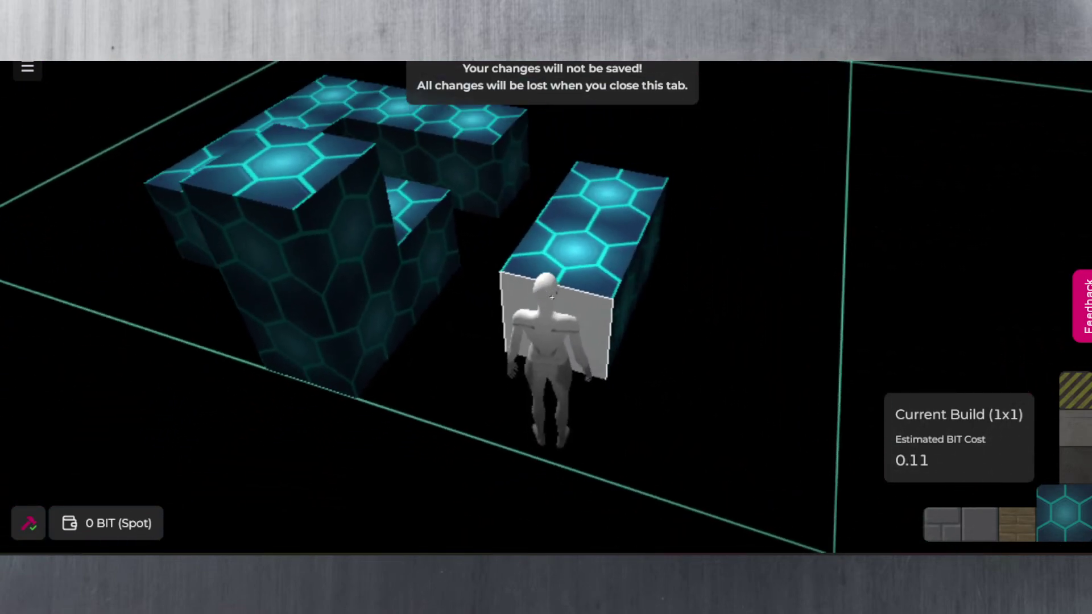
{"action": "key", "text": "d"}
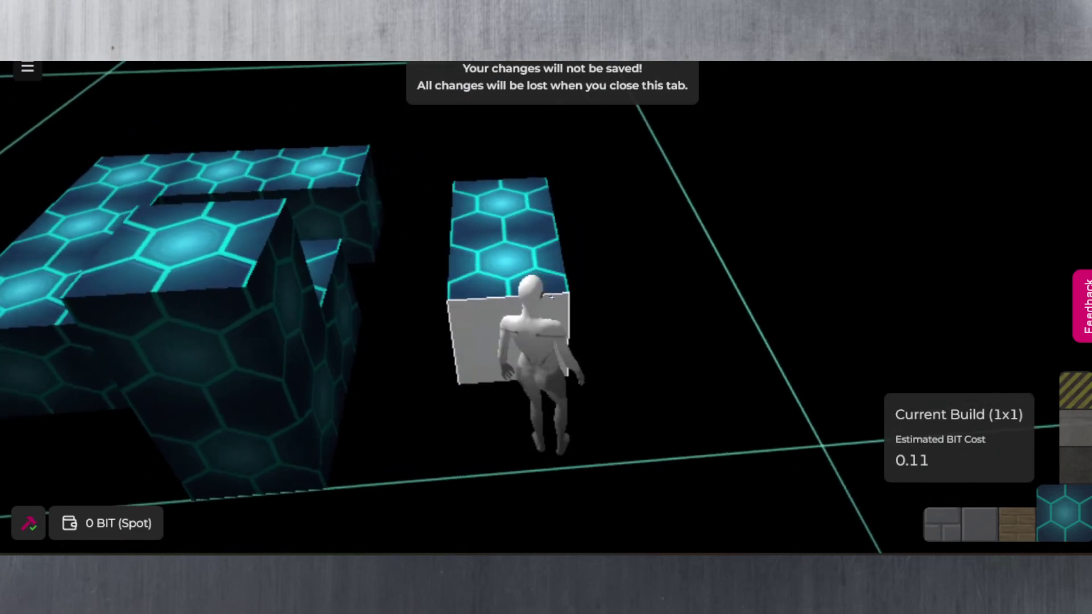
{"action": "key", "text": "a"}
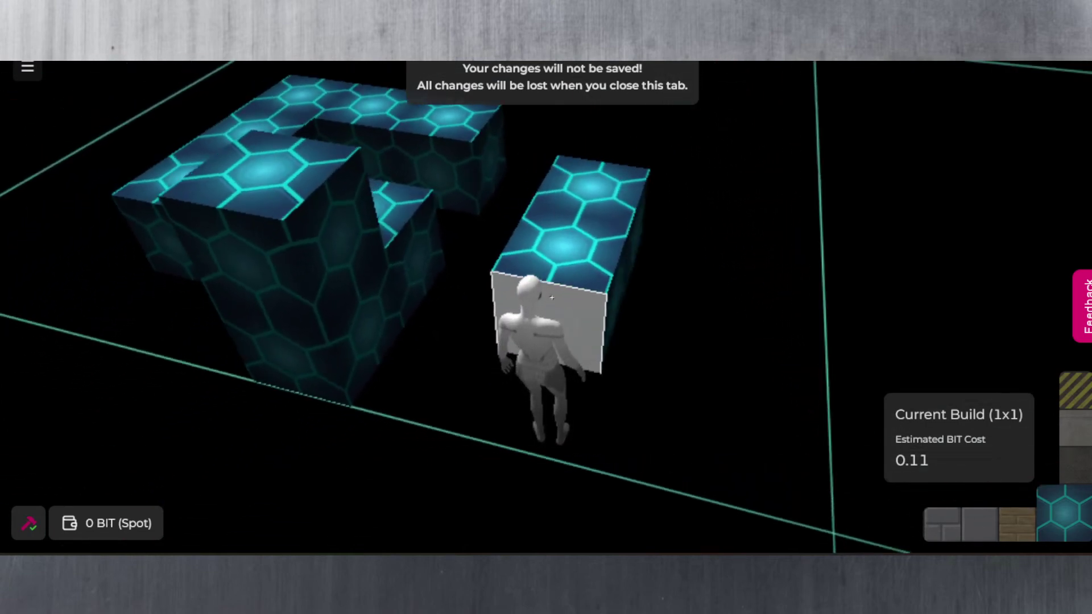
{"action": "key", "text": "d"}
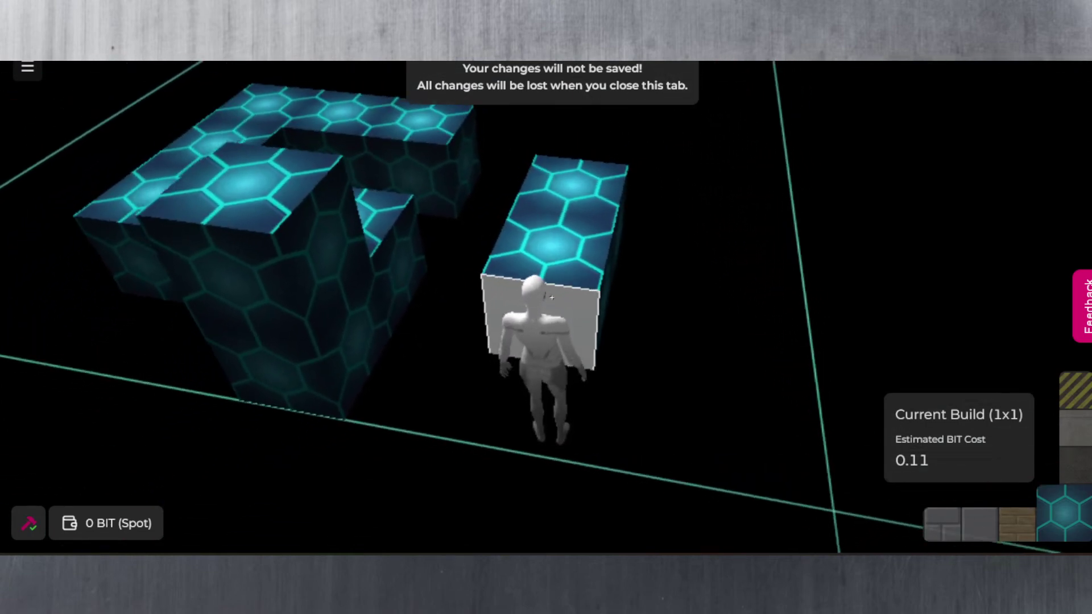
{"action": "left_click", "coordinate": [28, 71]}
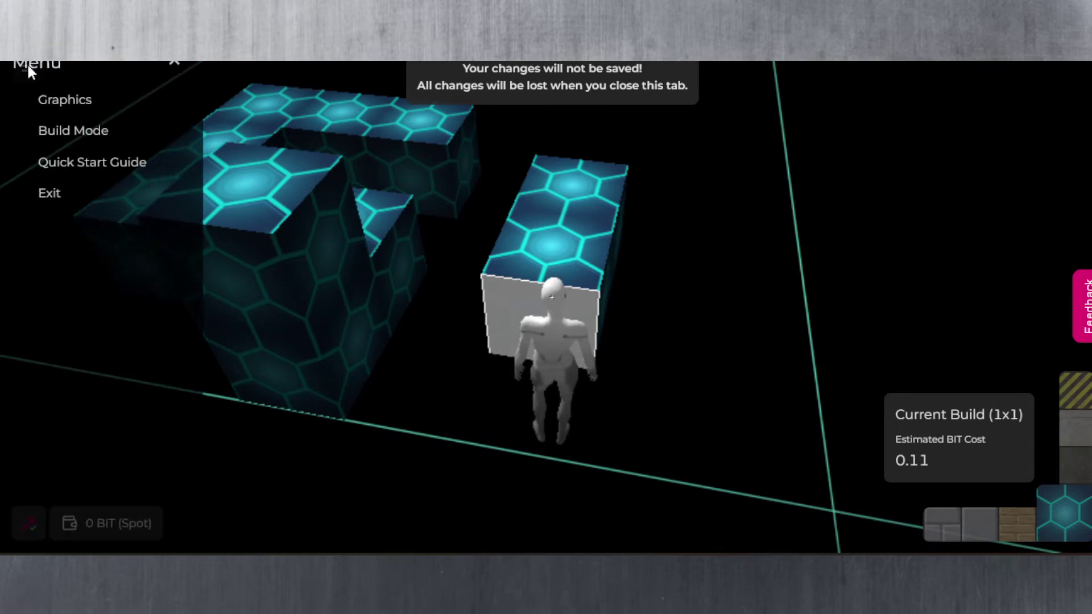
{"action": "left_click", "coordinate": [60, 135]}
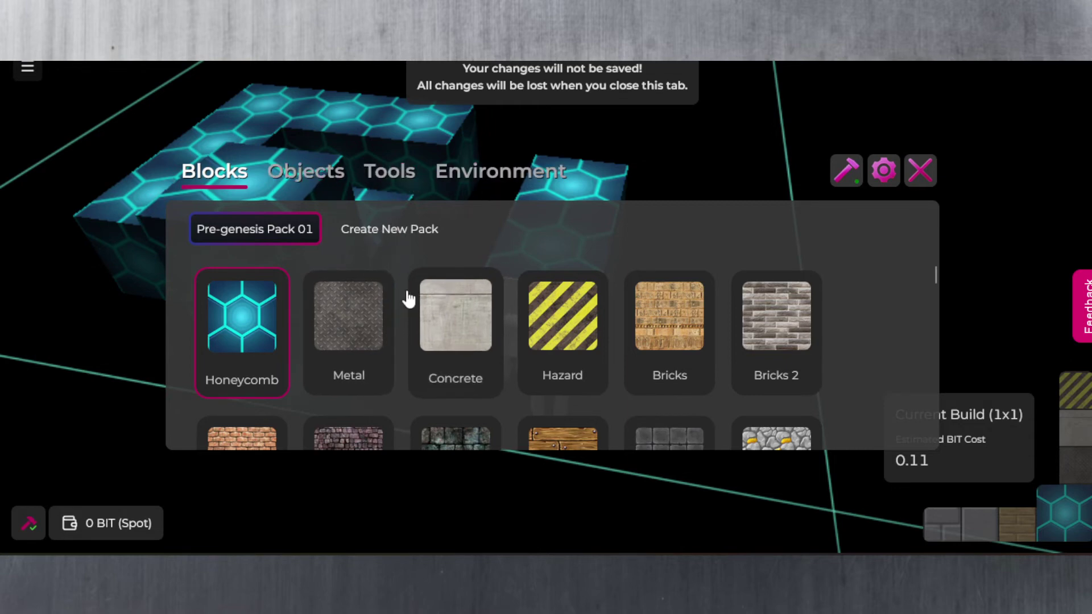
Look through the blocks of Pre-genesis Pack 01, choose Wood as the building block and return to the scene.
{"action": "scroll", "coordinate": [489, 313], "scroll_direction": "down", "scroll_amount": 2}
{"action": "scroll", "coordinate": [432, 353], "scroll_direction": "up", "scroll_amount": 2}
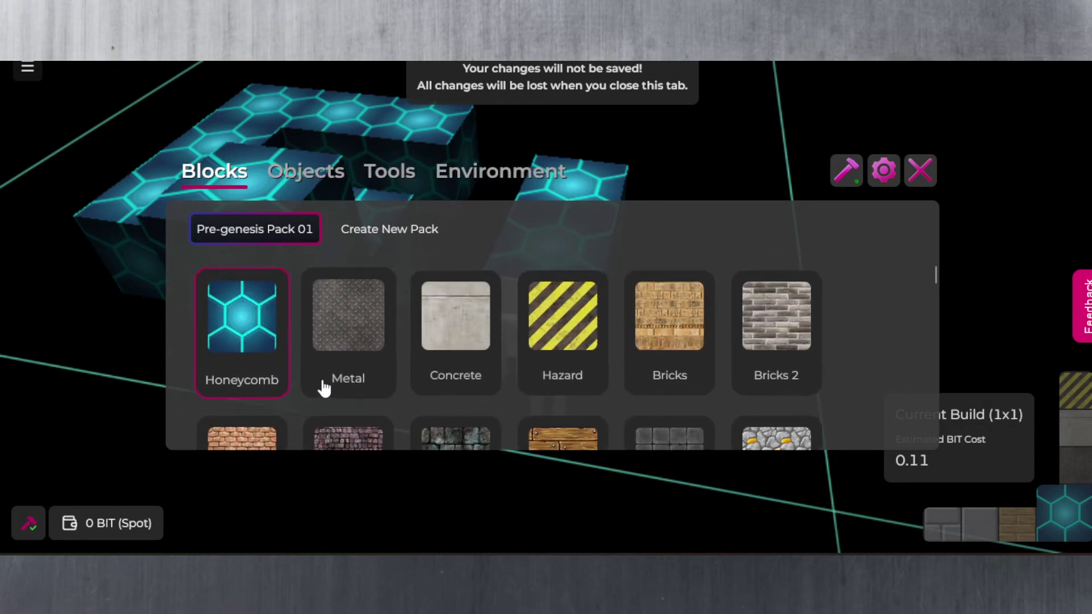
{"action": "scroll", "coordinate": [540, 336], "scroll_direction": "down", "scroll_amount": 2}
{"action": "left_click", "coordinate": [569, 369]}
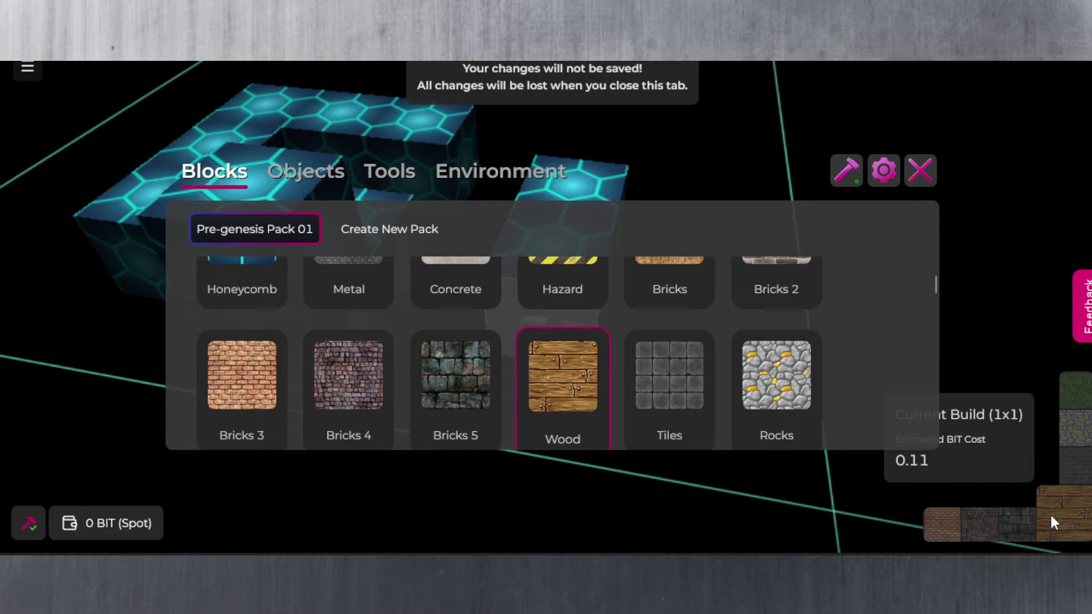
{"action": "left_click", "coordinate": [921, 172]}
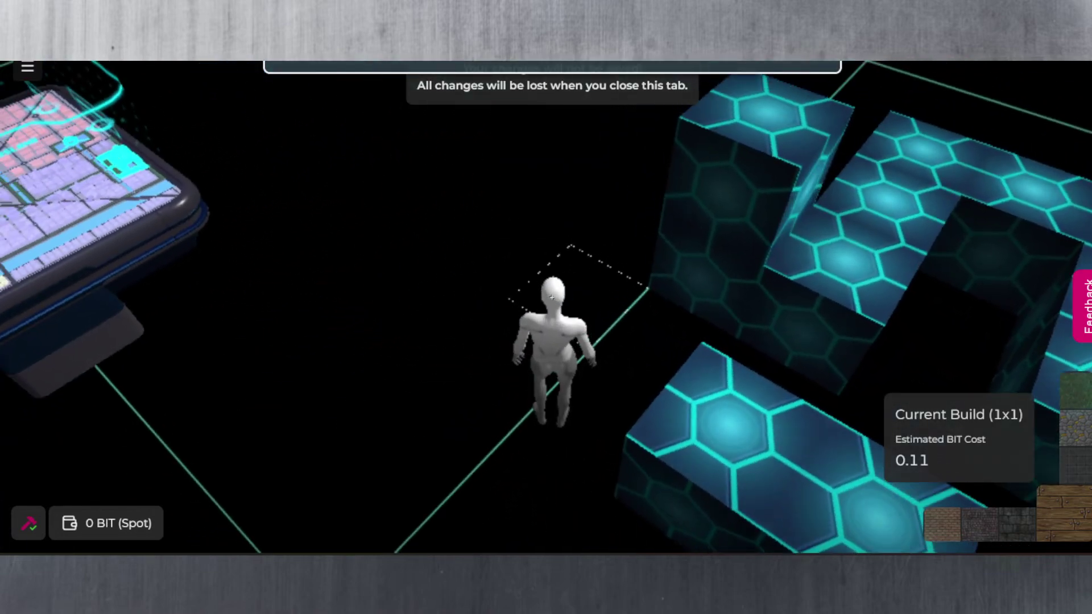
Place four Wood blocks in an L shape beside the Honeycomb column.
{"action": "left_click", "coordinate": [552, 297]}
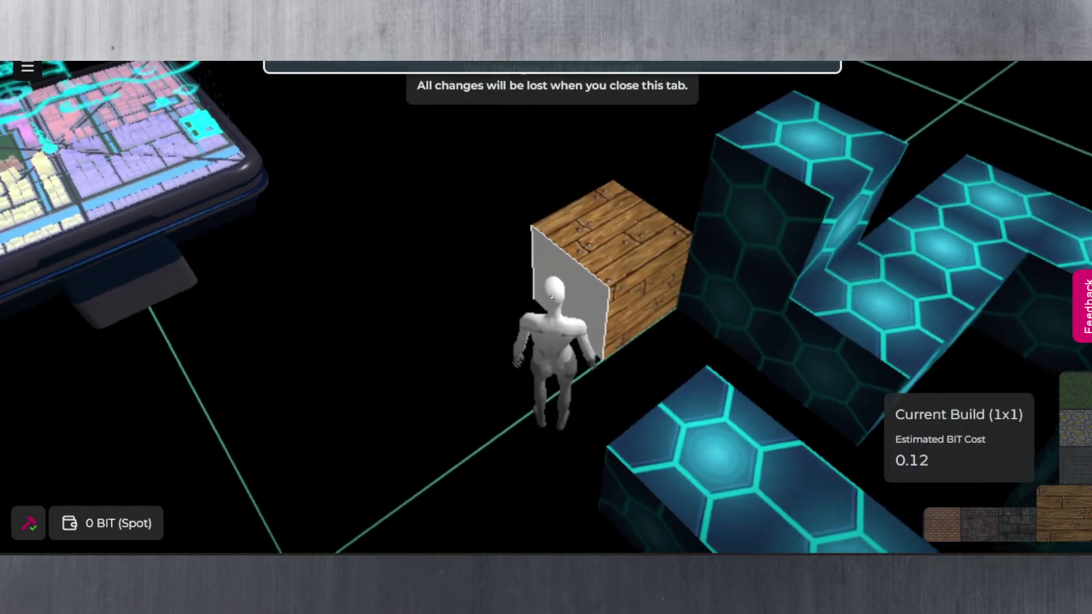
{"action": "left_click", "coordinate": [551, 297]}
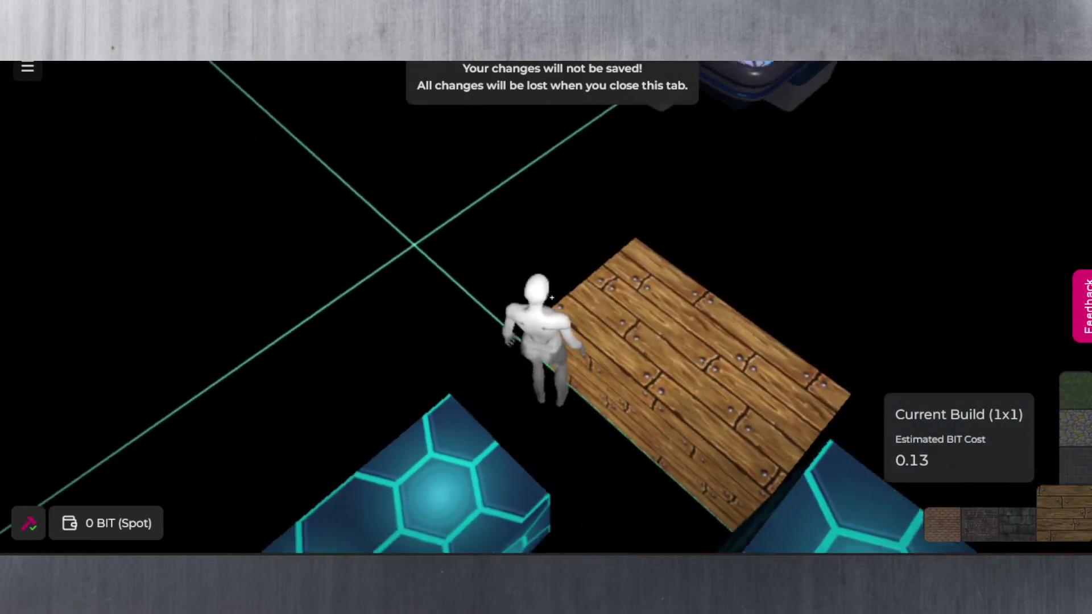
{"action": "left_click", "coordinate": [551, 297]}
{"action": "left_click", "coordinate": [552, 297]}
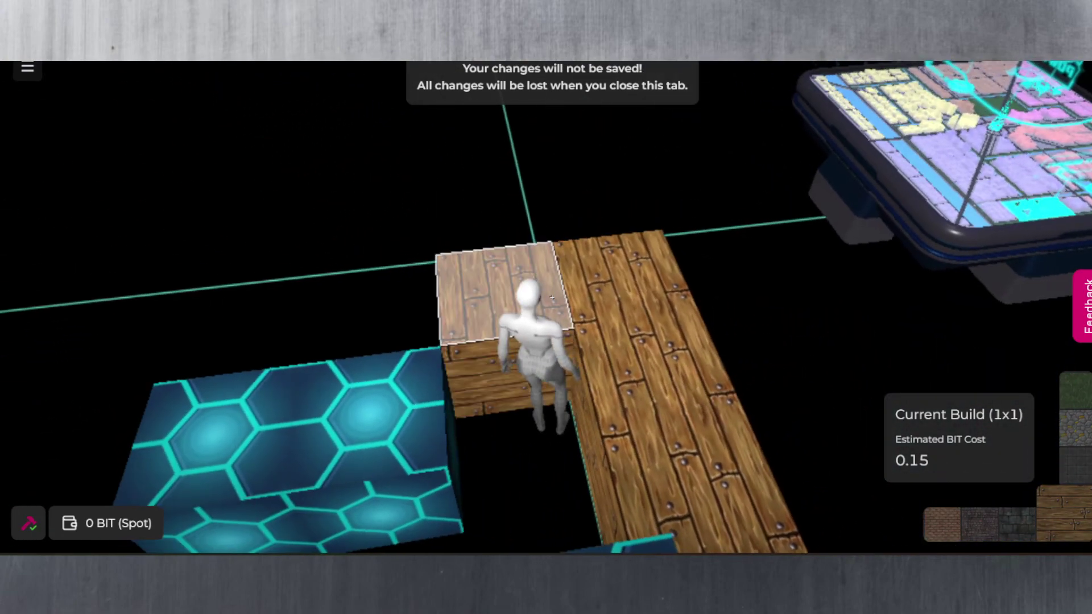
Walk and jump the avatar around the build and land it on top of the Honeycomb U shape.
{"action": "key", "text": "w"}
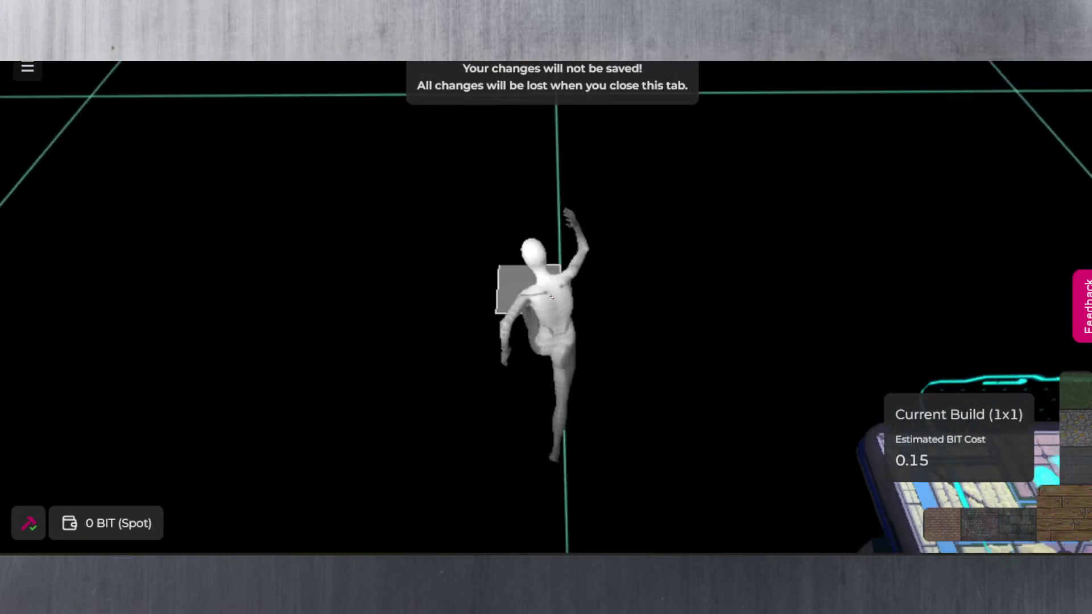
{"action": "key", "text": "w"}
{"action": "key", "text": "space"}
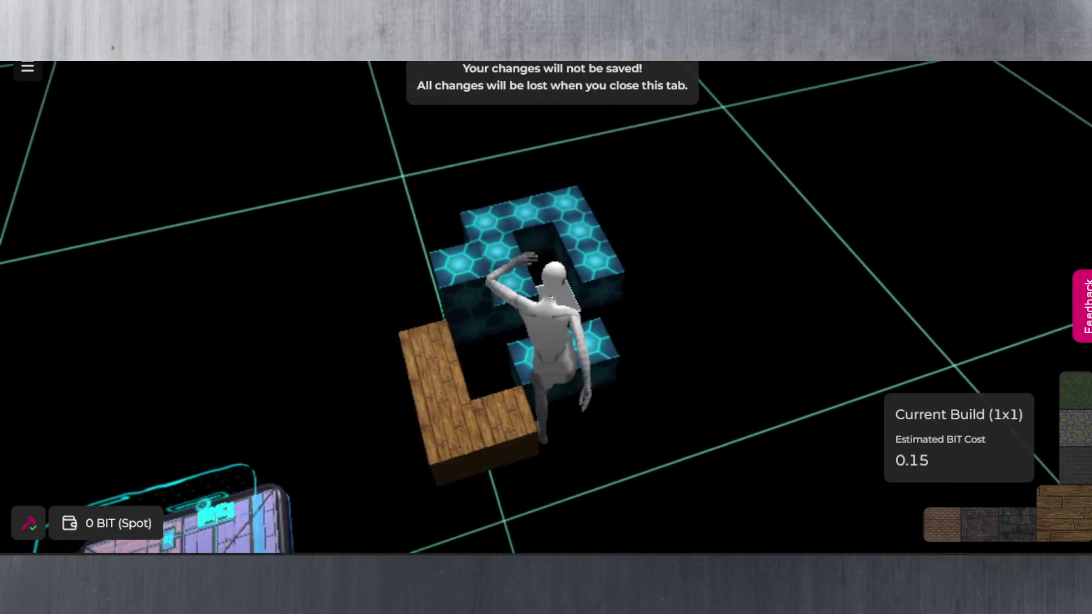
{"action": "key", "text": "w"}
{"action": "key", "text": "space"}
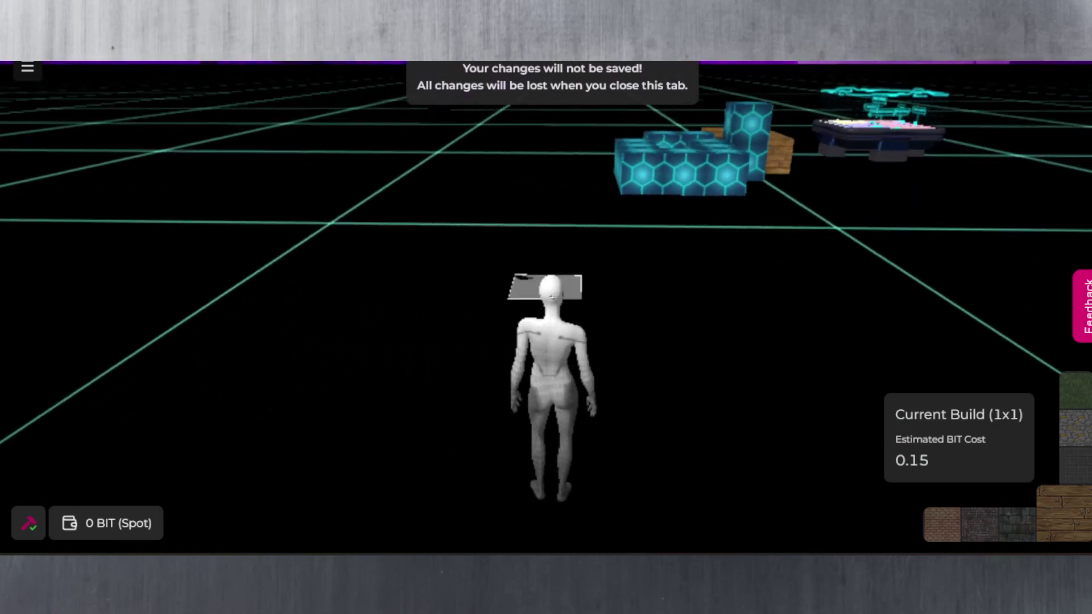
{"action": "key", "text": "w"}
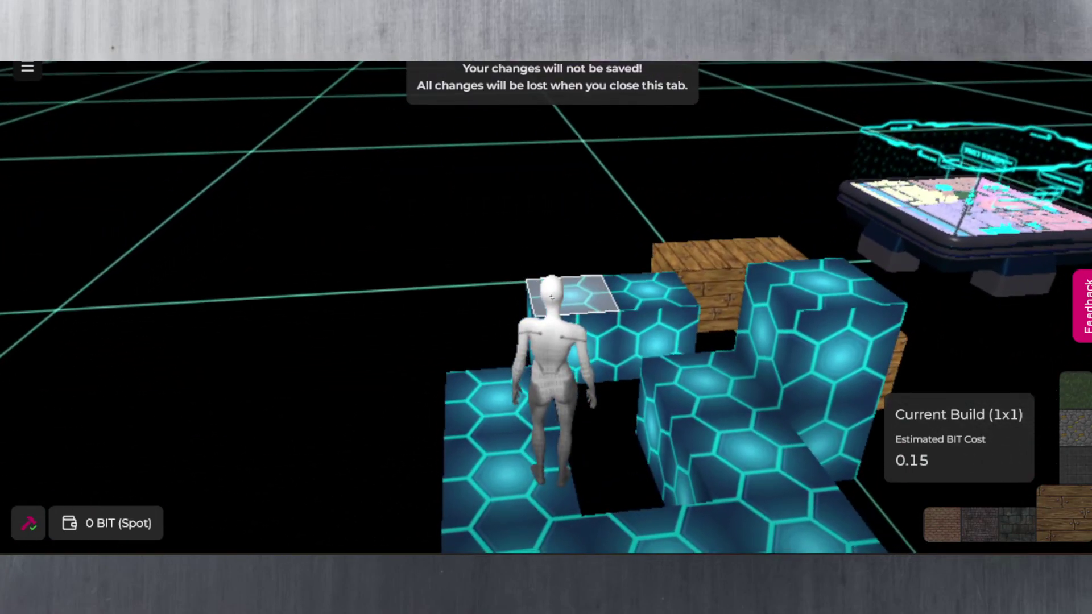
{"action": "key", "text": "w"}
{"action": "key", "text": "space"}
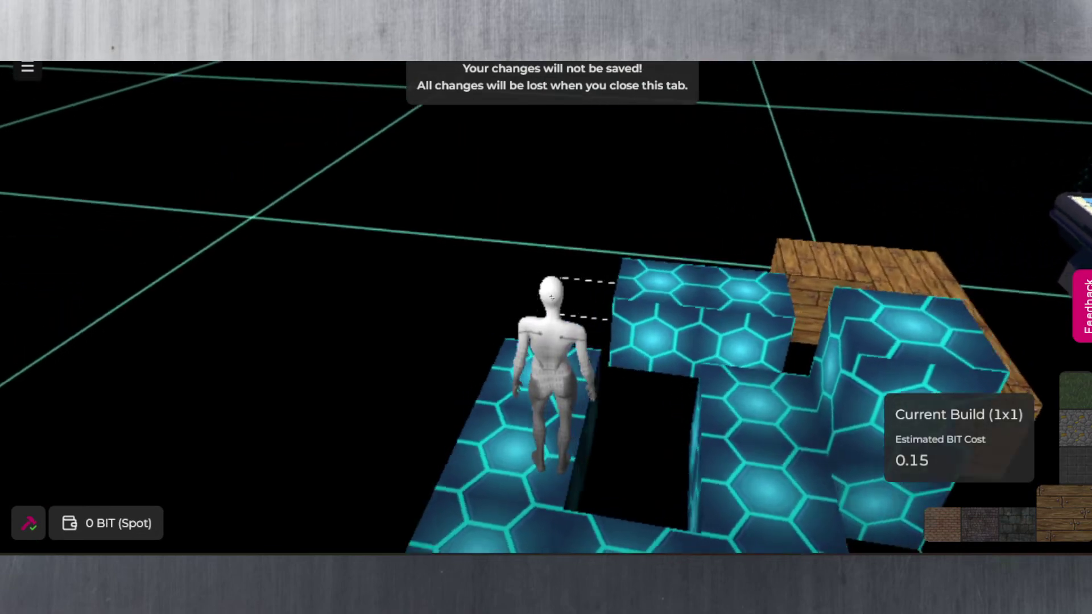
Position the avatar on the Honeycomb U facing the empty grid and place five Wood blocks in a staggered line on the ground.
{"action": "key", "text": "a"}
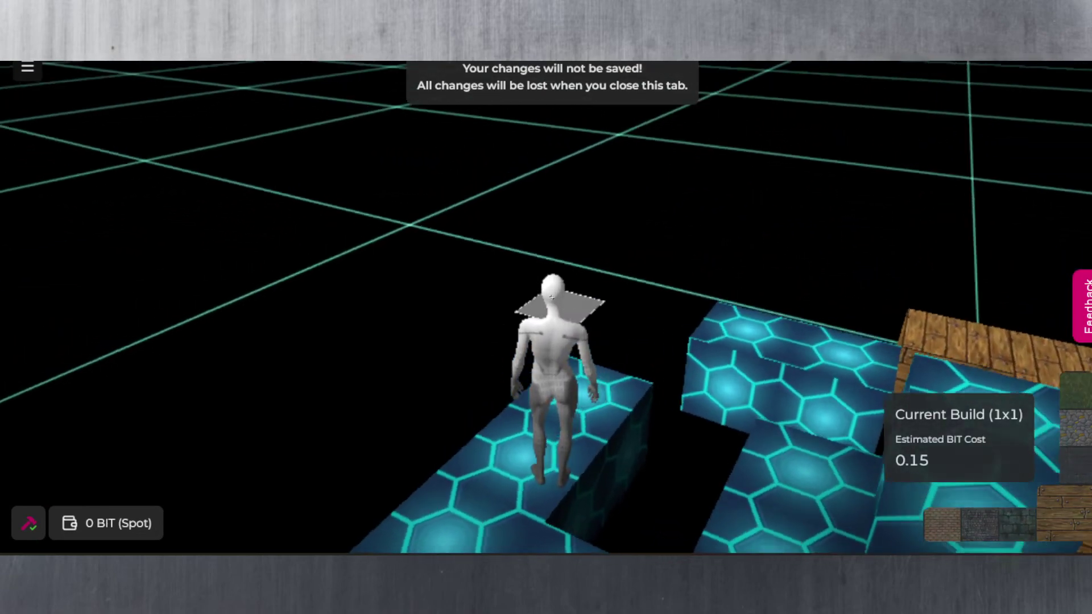
{"action": "key", "text": "d"}
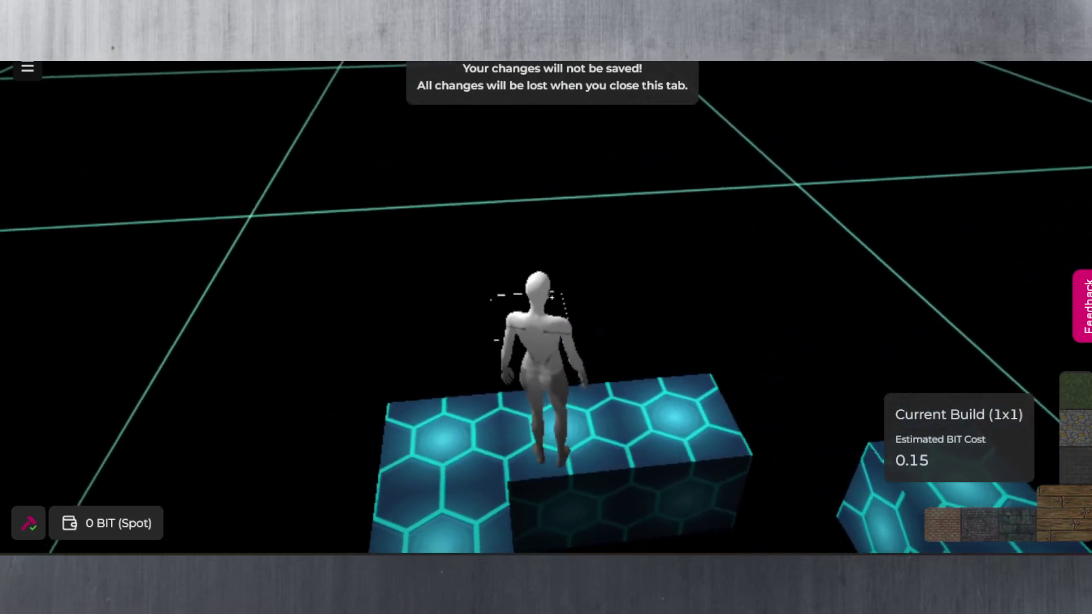
{"action": "key", "text": "a"}
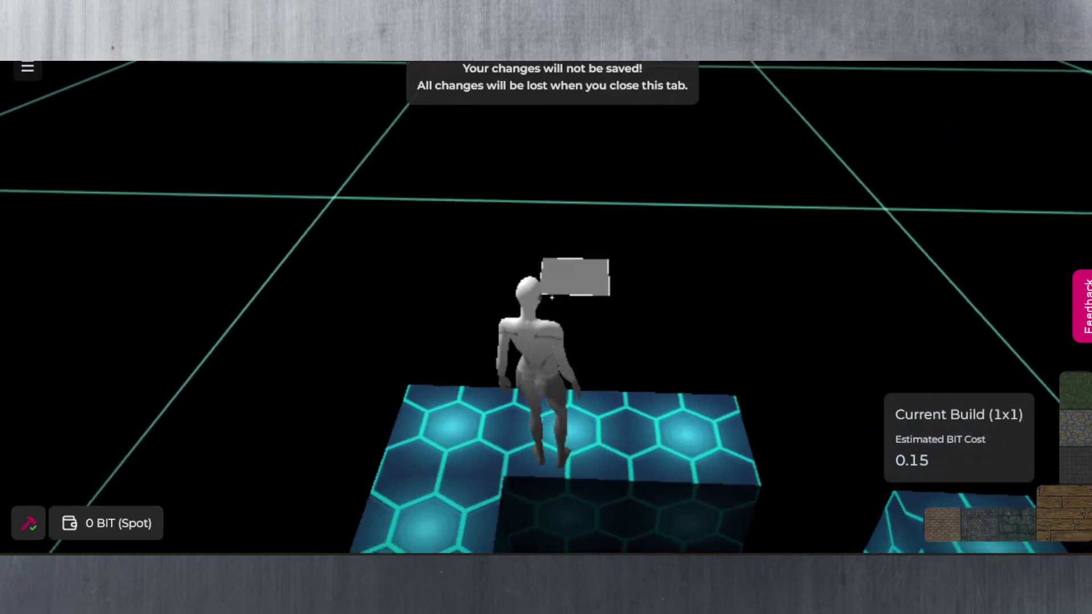
{"action": "key", "text": "d"}
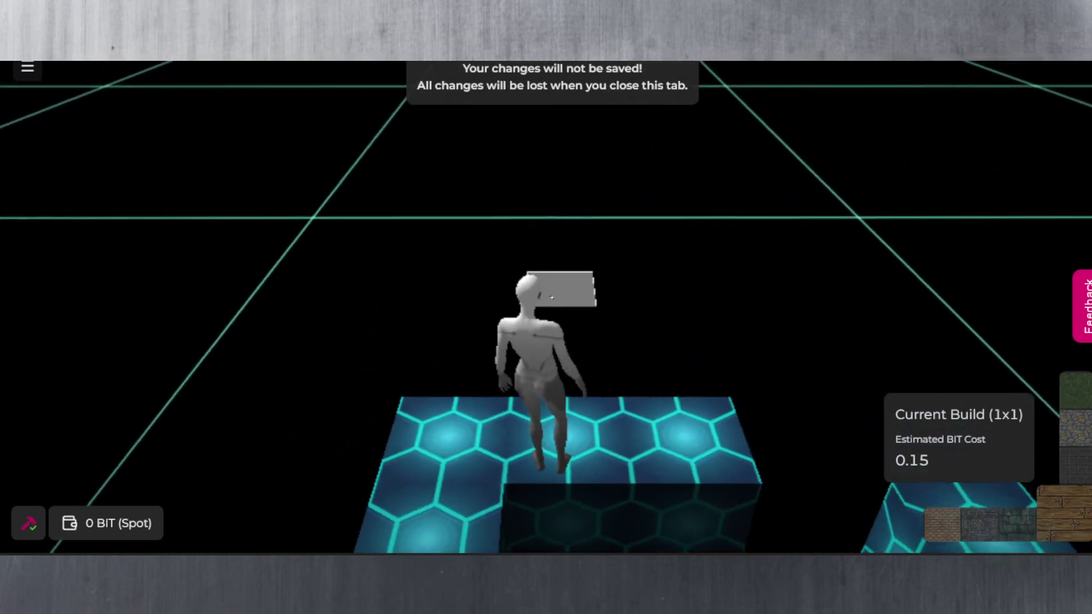
{"action": "key", "text": "d"}
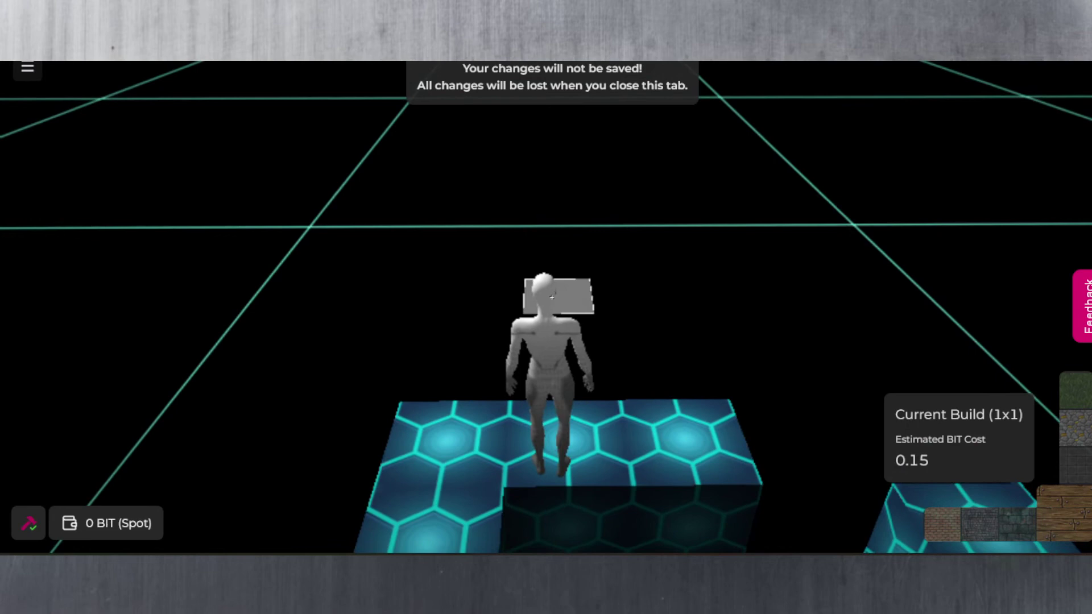
{"action": "key", "text": "a"}
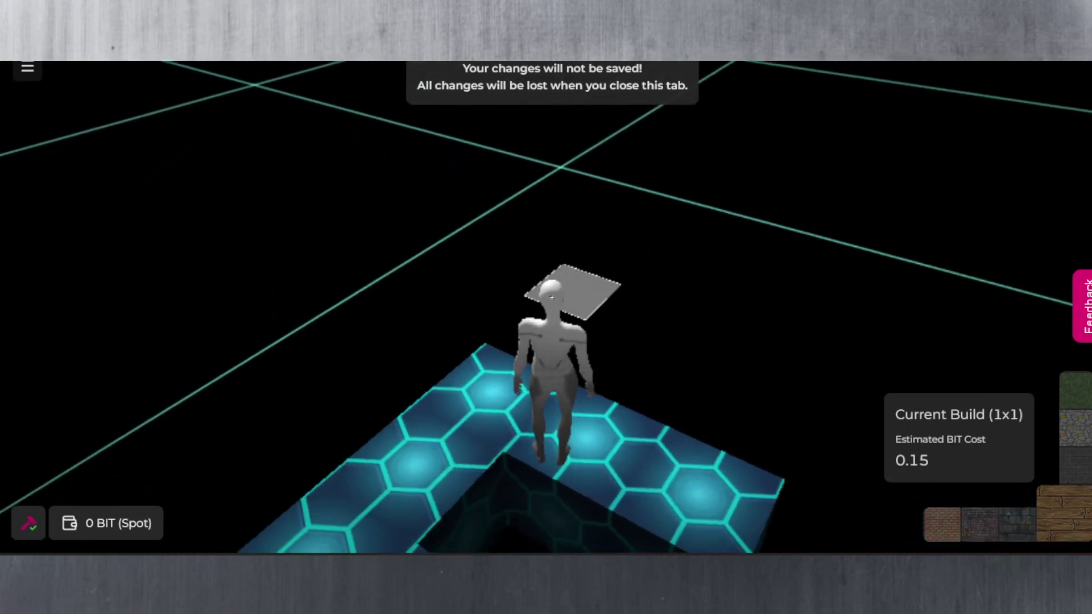
{"action": "right_click", "coordinate": [552, 297]}
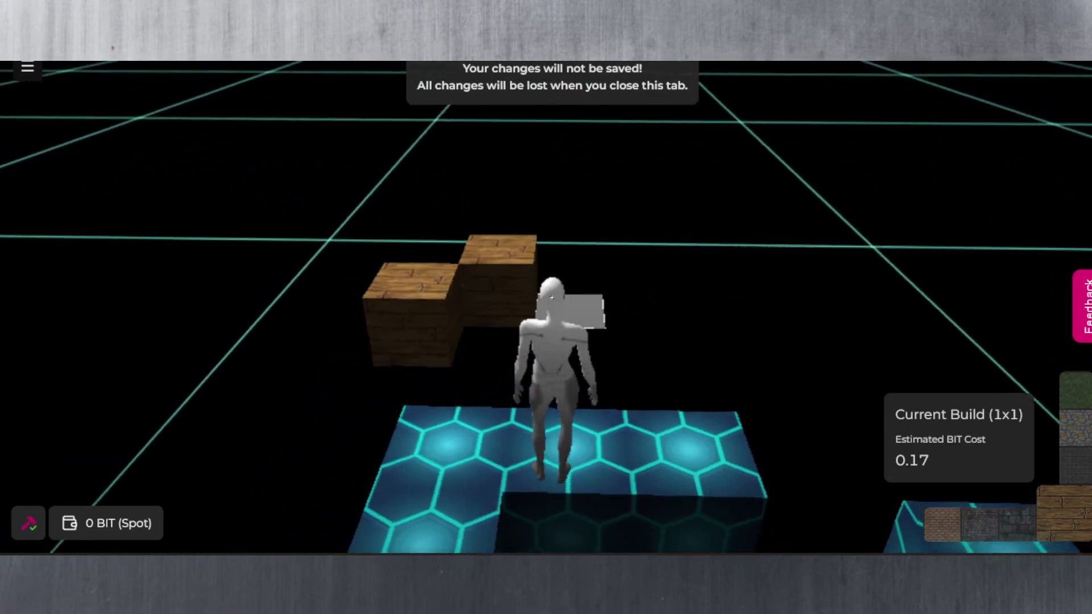
{"action": "right_click", "coordinate": [551, 298]}
{"action": "right_click", "coordinate": [552, 297]}
{"action": "key", "text": "d"}
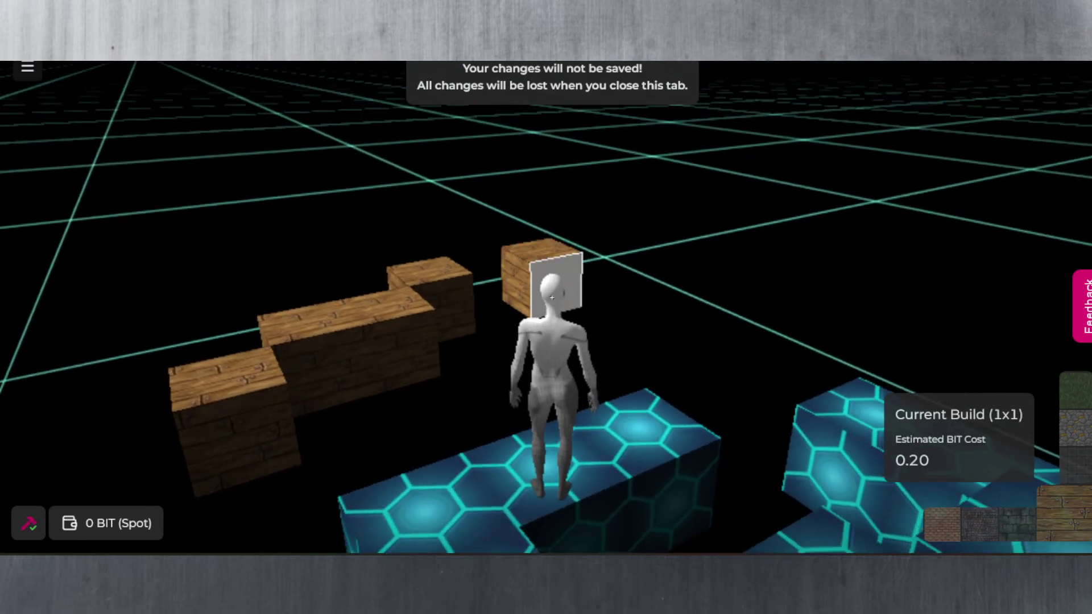
Scatter five more Wood blocks on the ground beyond the end of the staggered line.
{"action": "key", "text": "d"}
{"action": "left_click", "coordinate": [552, 297]}
{"action": "key", "text": "d"}
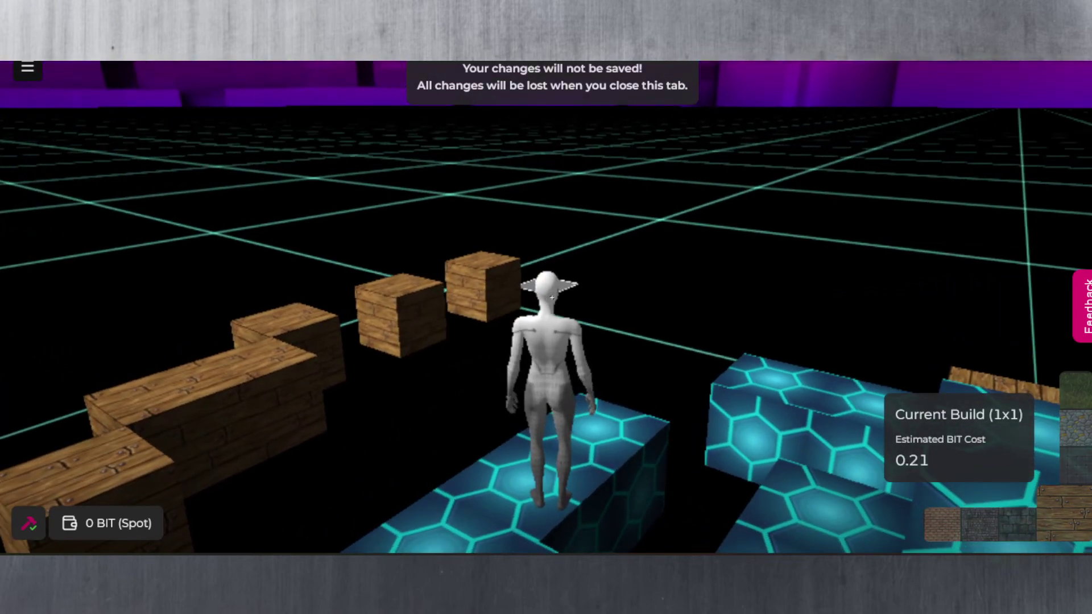
{"action": "key", "text": "d"}
{"action": "left_click", "coordinate": [552, 297]}
{"action": "left_click", "coordinate": [552, 297]}
{"action": "left_click", "coordinate": [552, 298]}
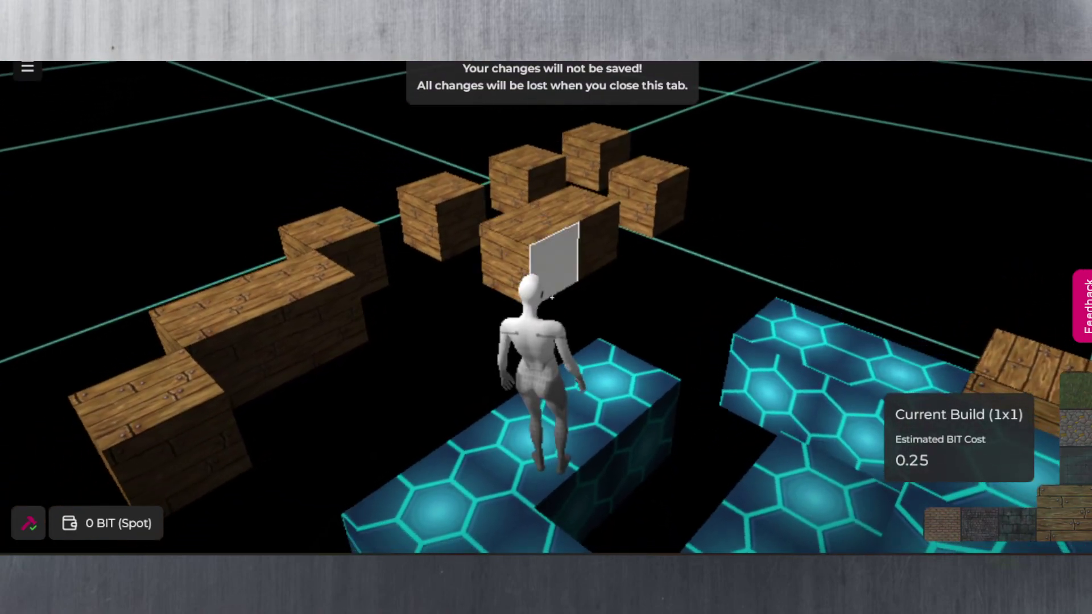
Add a row of Wood blocks between the scattered blocks and the Honeycomb U, with one block joining the row to the U.
{"action": "left_click", "coordinate": [552, 297]}
{"action": "key", "text": "d"}
{"action": "left_click", "coordinate": [552, 297]}
{"action": "left_click", "coordinate": [551, 298]}
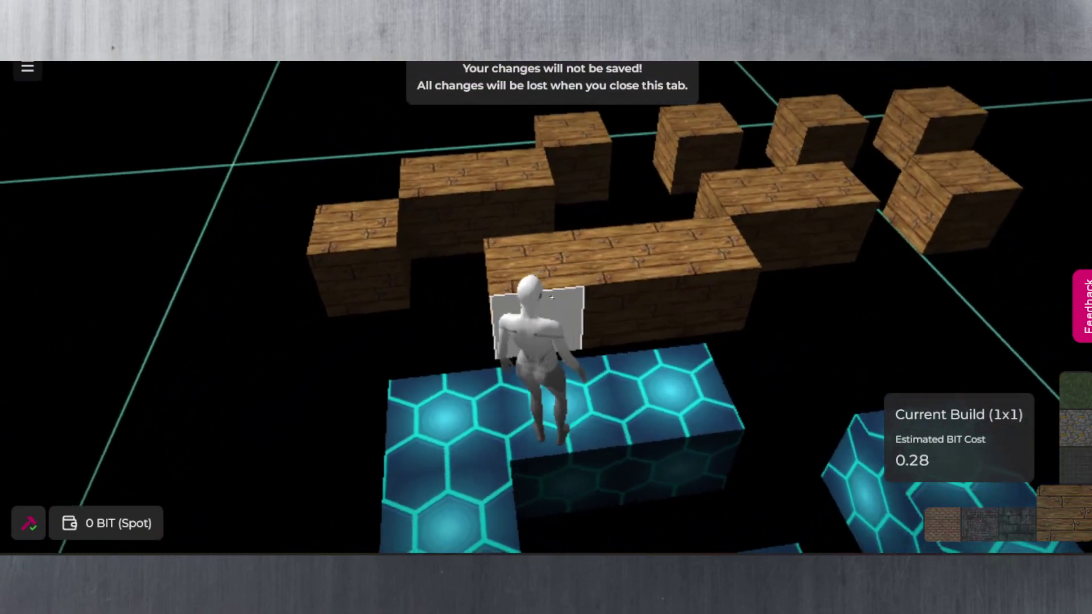
{"action": "left_click", "coordinate": [552, 298]}
{"action": "key", "text": "d"}
{"action": "left_click", "coordinate": [551, 298]}
{"action": "left_click", "coordinate": [551, 298]}
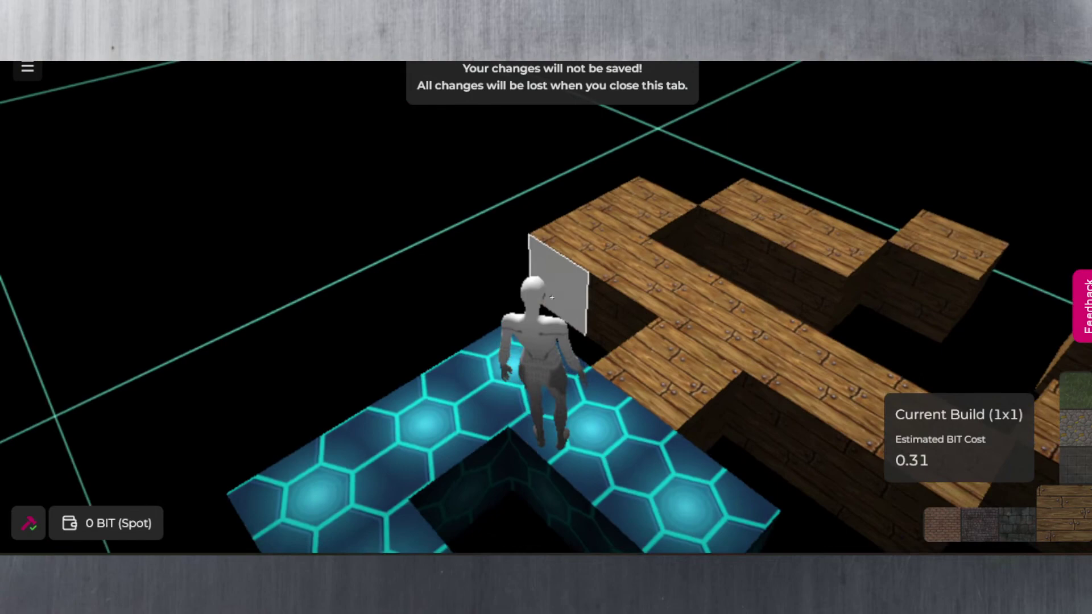
Extend the Wood blocks into a straight wall along the adjacent outer side of the Honeycomb U.
{"action": "left_click", "coordinate": [551, 298]}
{"action": "key", "text": "d"}
{"action": "left_click", "coordinate": [552, 297]}
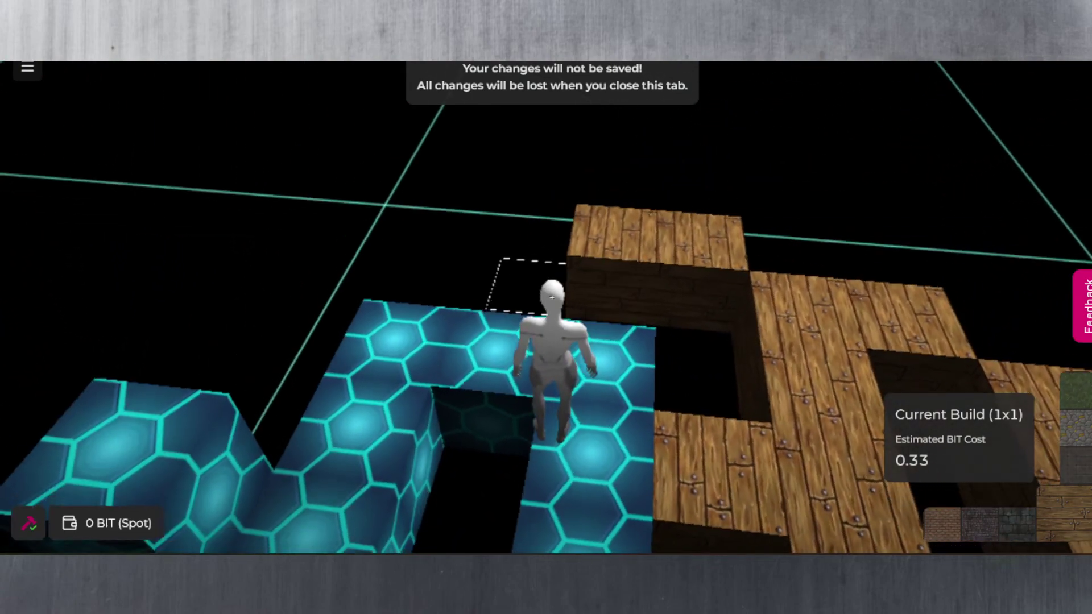
{"action": "left_click", "coordinate": [551, 297]}
{"action": "key", "text": "d"}
{"action": "left_click", "coordinate": [552, 298]}
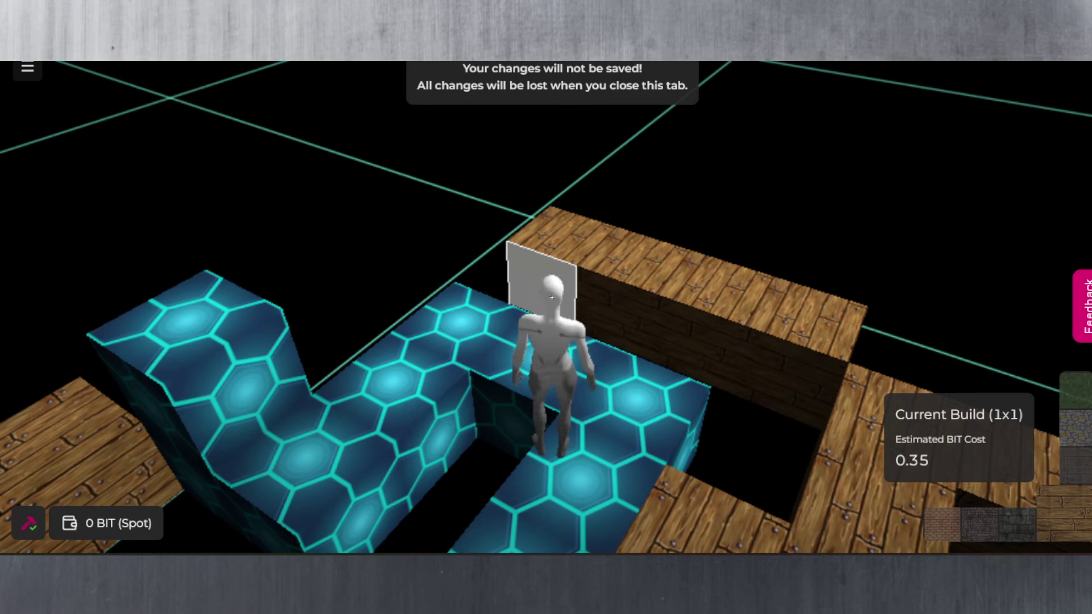
Turn the Wood wall around the far corner of the Honeycomb U and fill the gap up to the Honeycomb column.
{"action": "key", "text": "d"}
{"action": "left_click", "coordinate": [552, 298]}
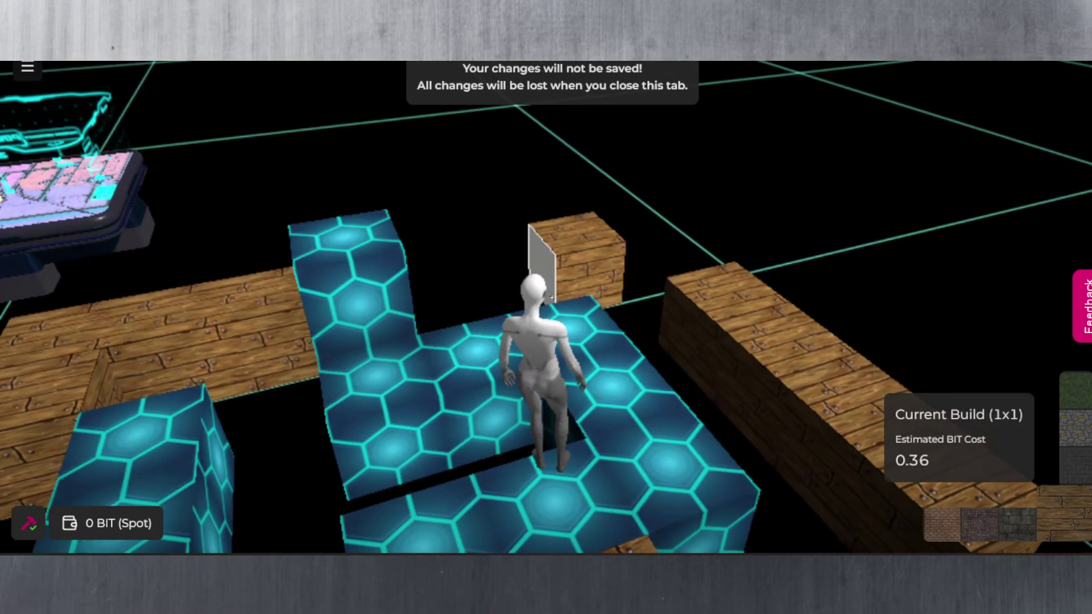
{"action": "key", "text": "d"}
{"action": "left_click", "coordinate": [551, 297]}
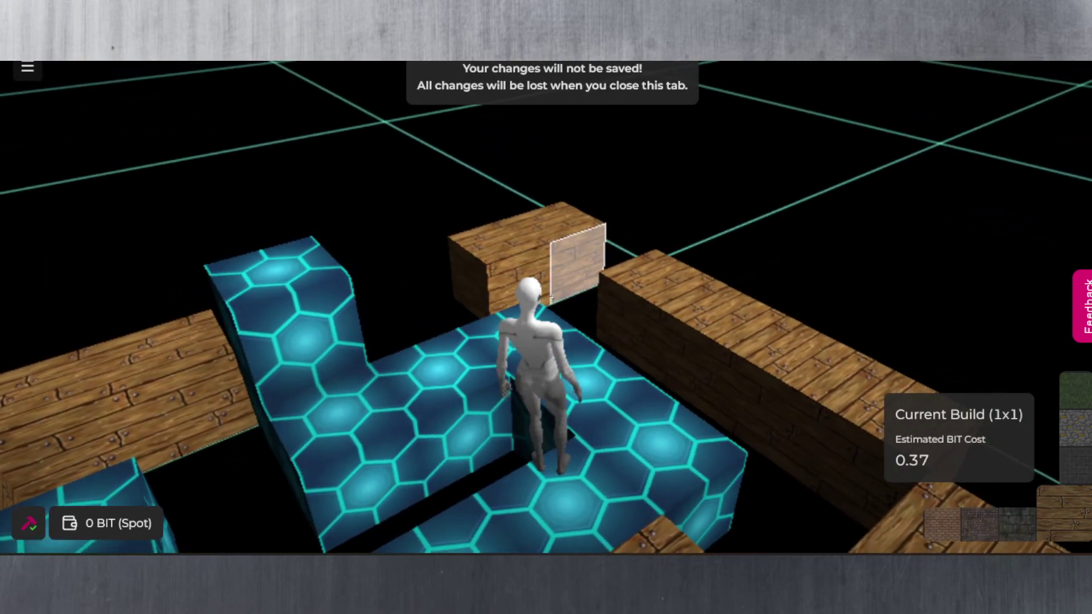
{"action": "key", "text": "d"}
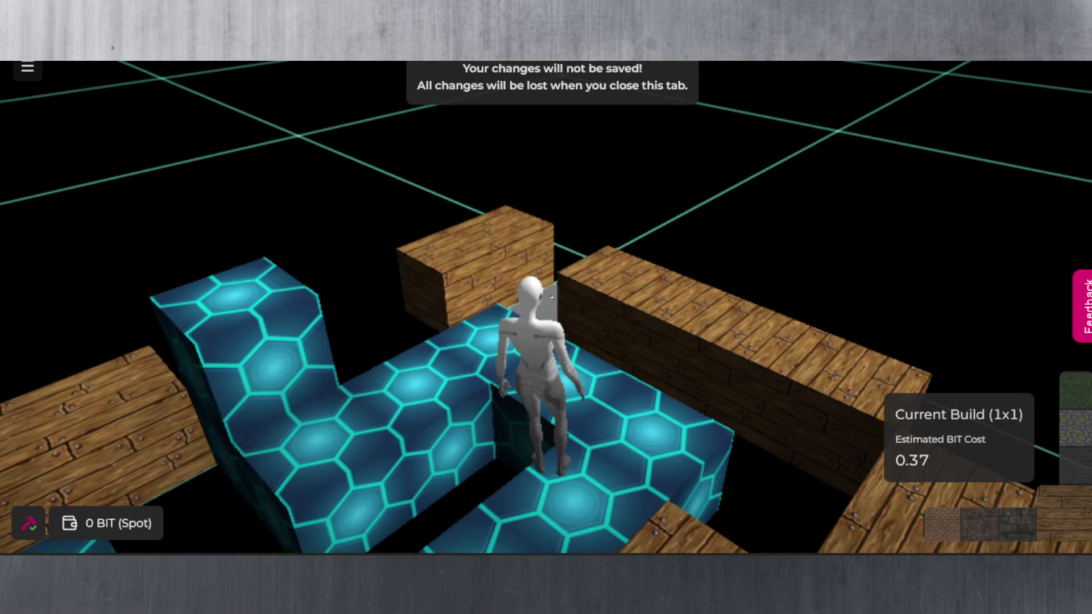
{"action": "left_click", "coordinate": [552, 298]}
{"action": "key", "text": "d"}
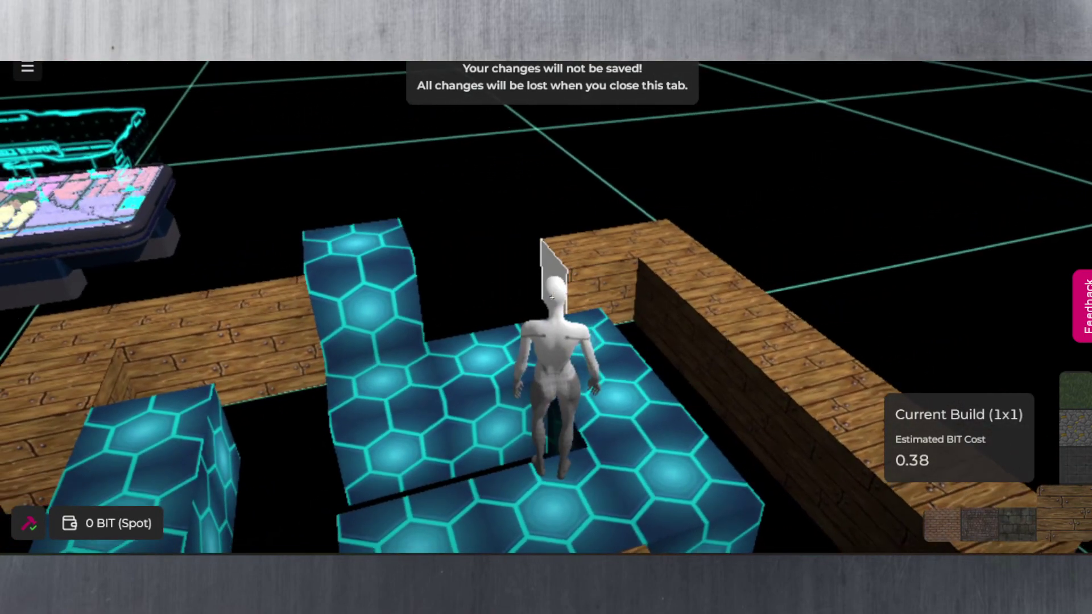
{"action": "left_click", "coordinate": [551, 297]}
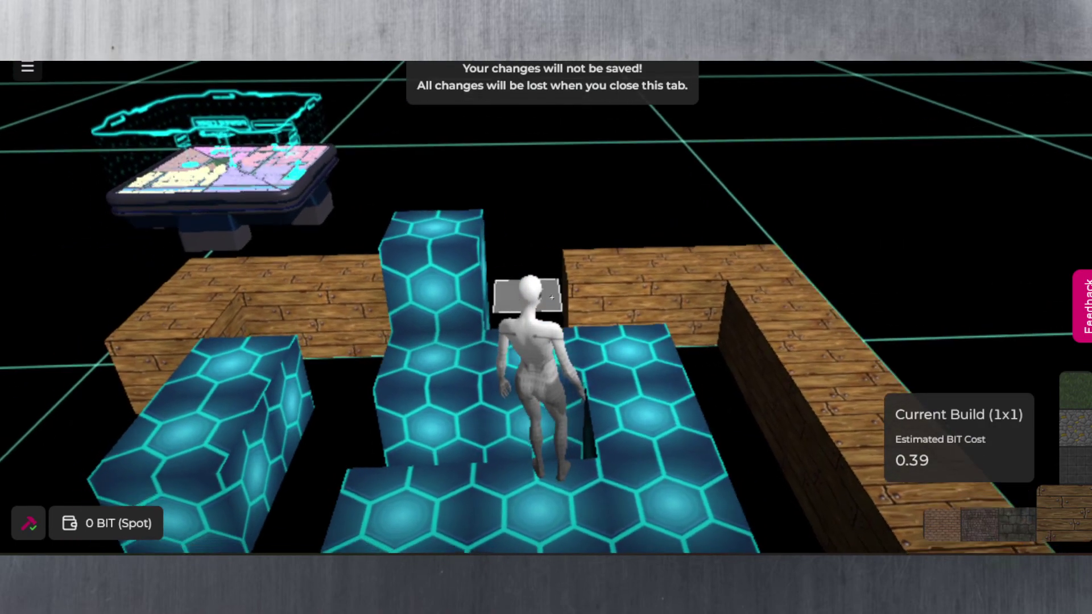
{"action": "left_click", "coordinate": [552, 297]}
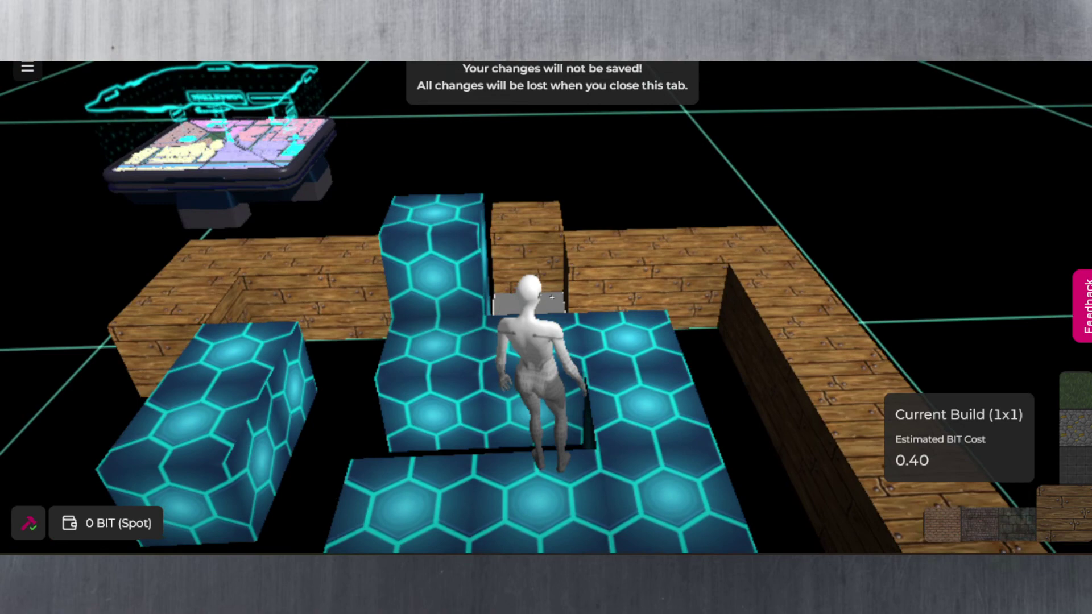
{"action": "left_click", "coordinate": [551, 297]}
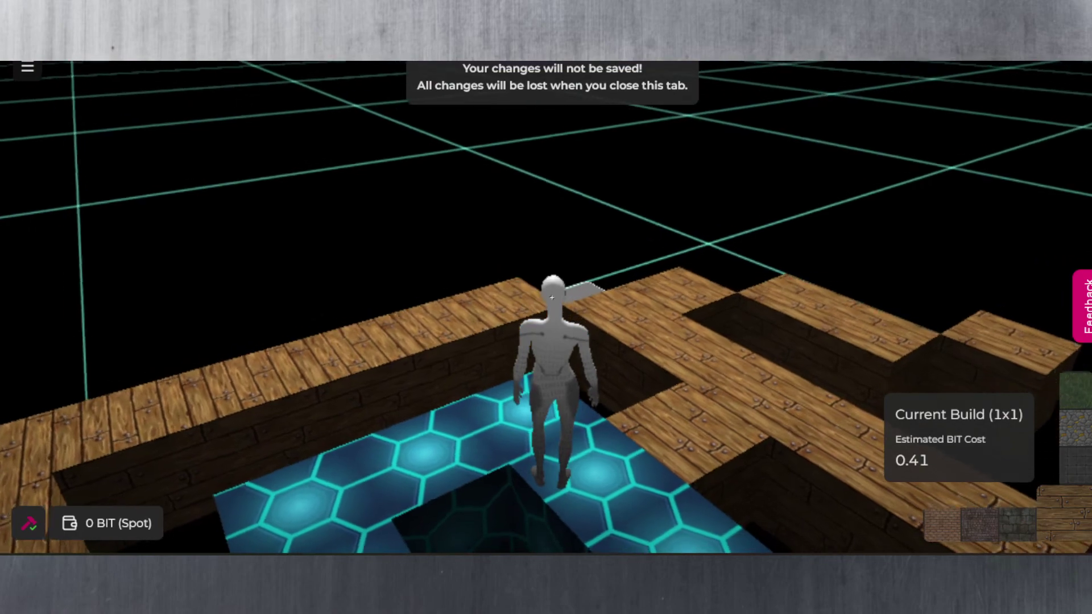
Stack a second level of Wood blocks on the wall beside the Honeycomb U and jump the avatar to the ground outside.
{"action": "left_click", "coordinate": [552, 298]}
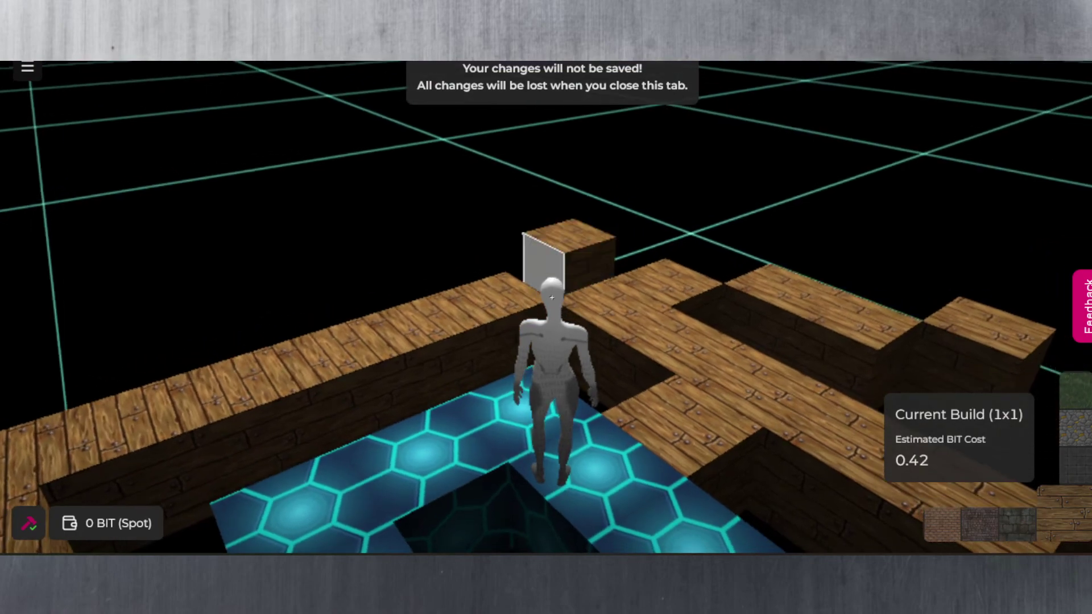
{"action": "left_click", "coordinate": [552, 298]}
{"action": "left_click", "coordinate": [552, 298]}
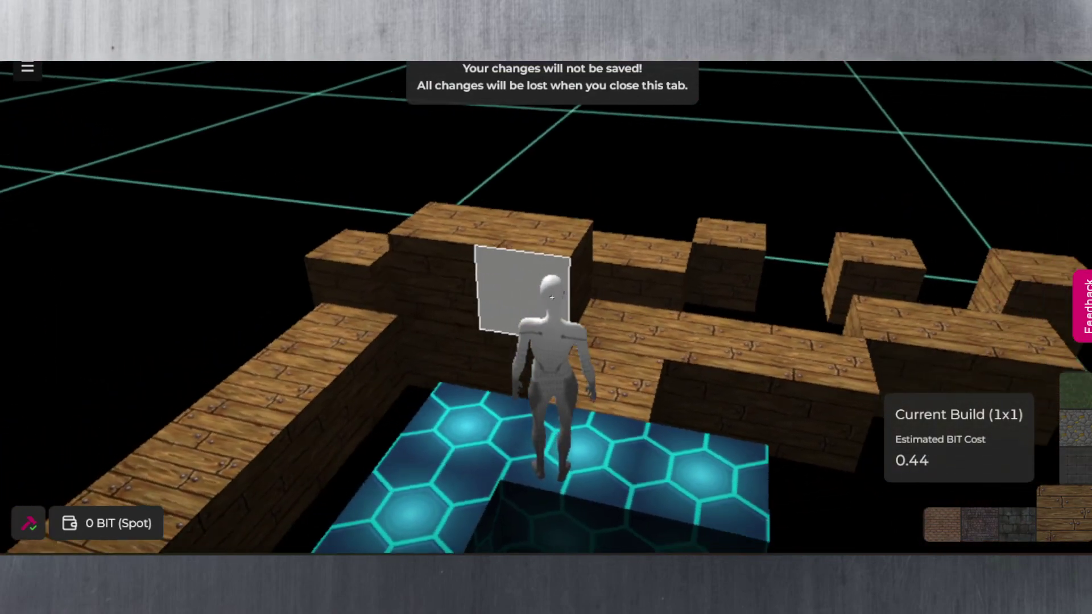
{"action": "left_click", "coordinate": [552, 297]}
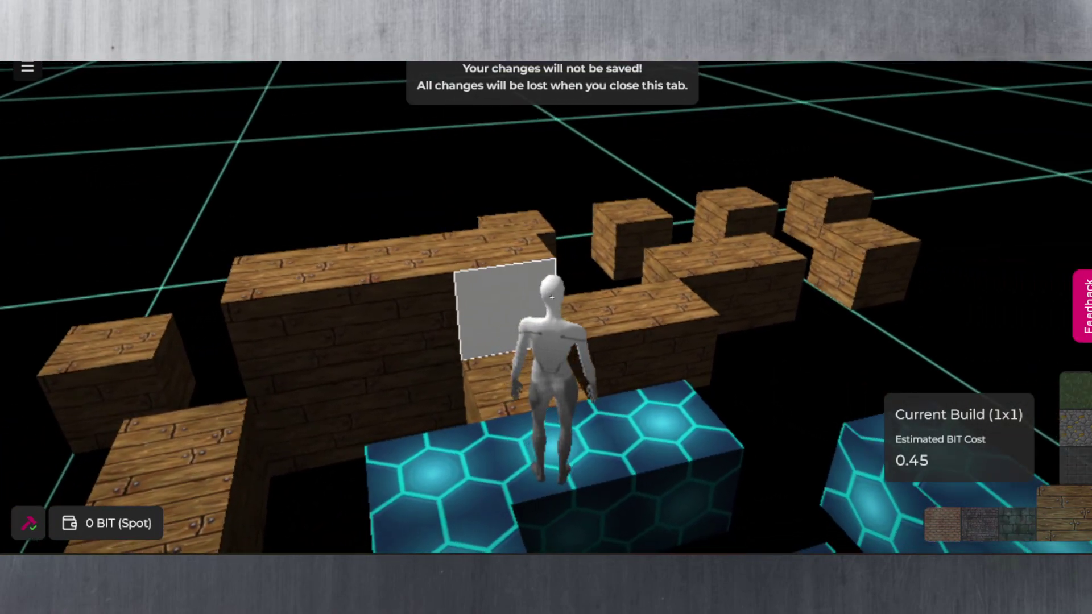
{"action": "left_click", "coordinate": [552, 297]}
{"action": "left_click", "coordinate": [551, 297]}
{"action": "left_click", "coordinate": [552, 297]}
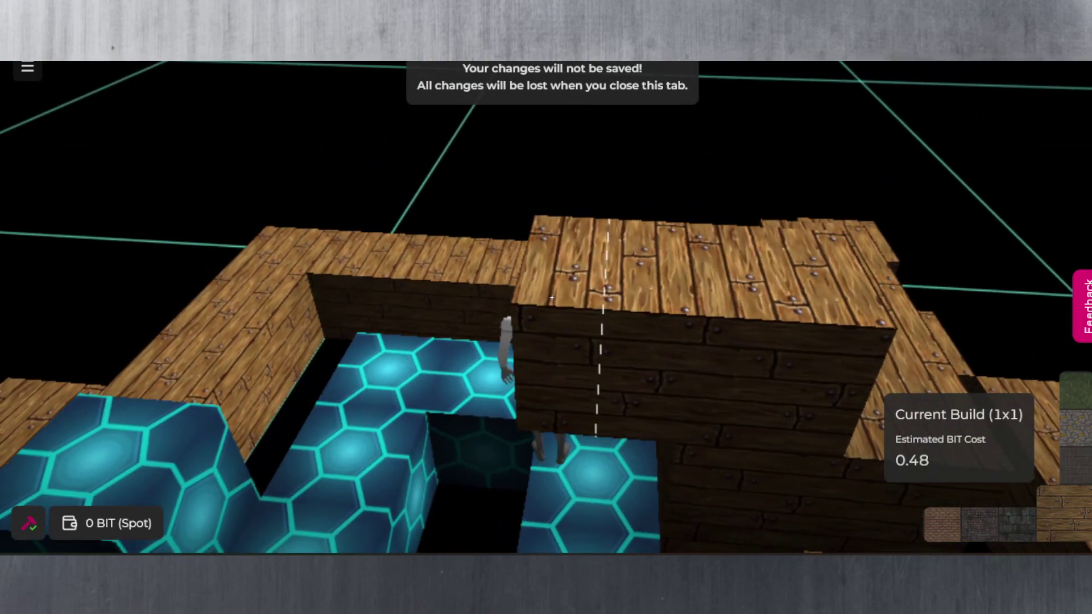
{"action": "key", "text": "space"}
{"action": "key", "text": "w"}
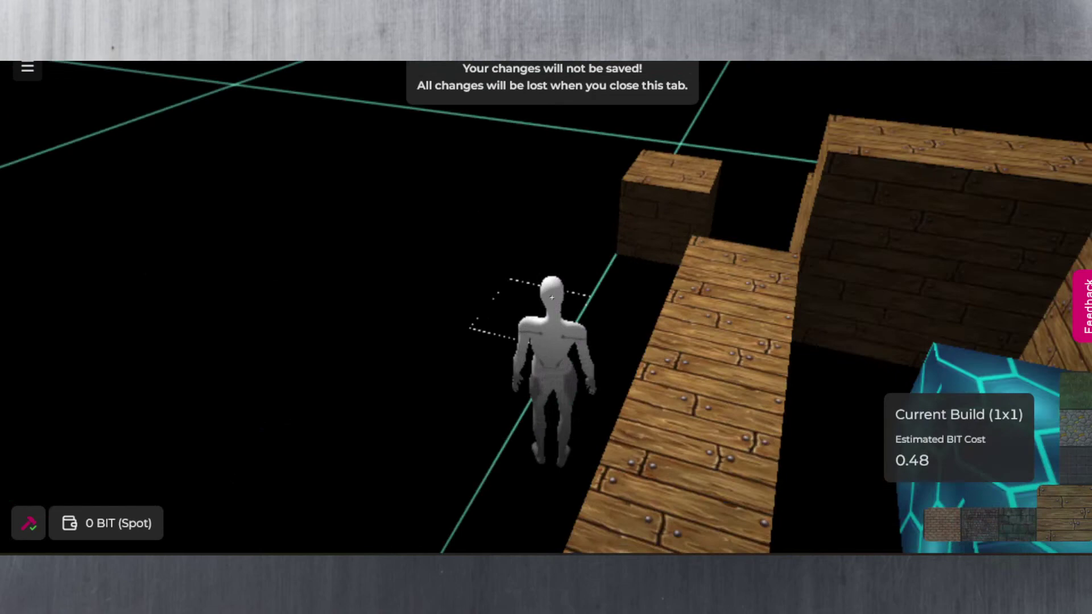